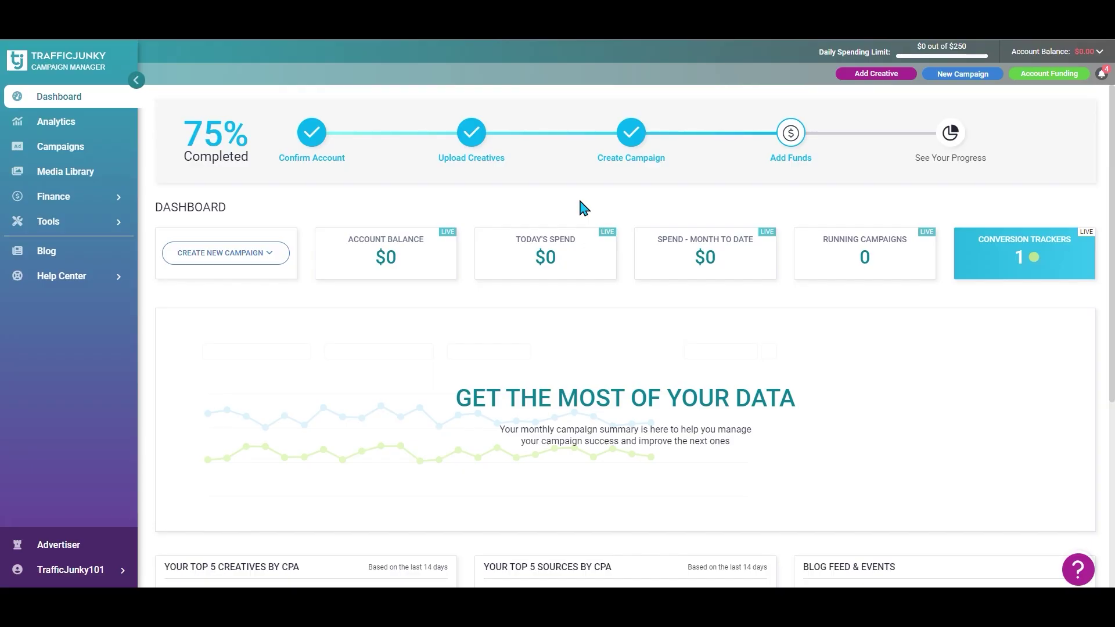
- Create a new Bid campaign named 'Example'
left_click(268, 254)
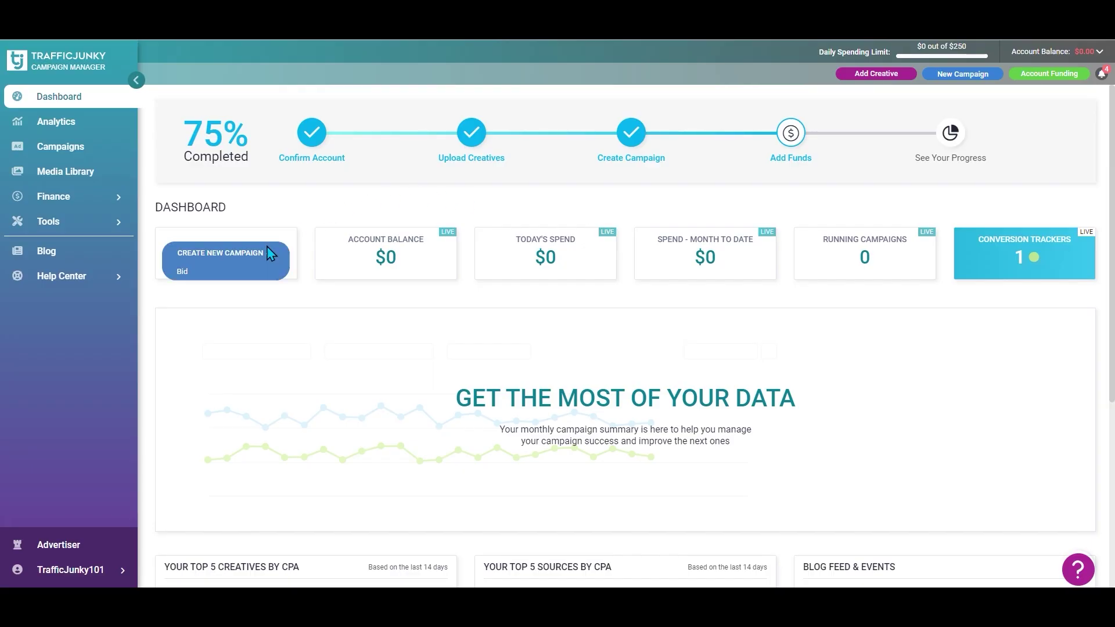
left_click(249, 273)
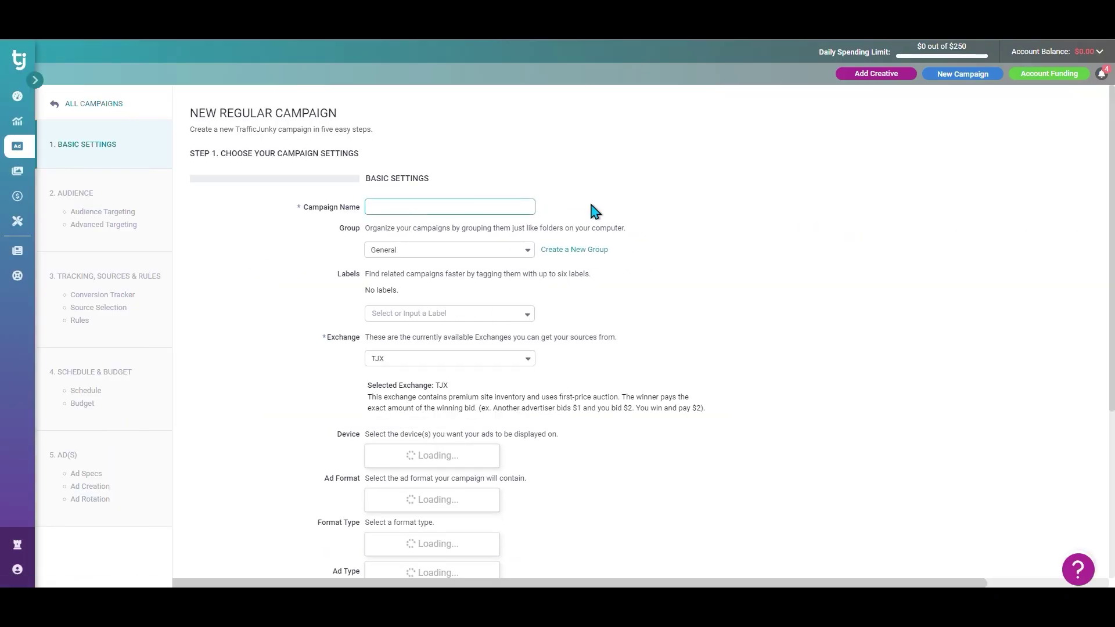
type("Example")
left_click(595, 211)
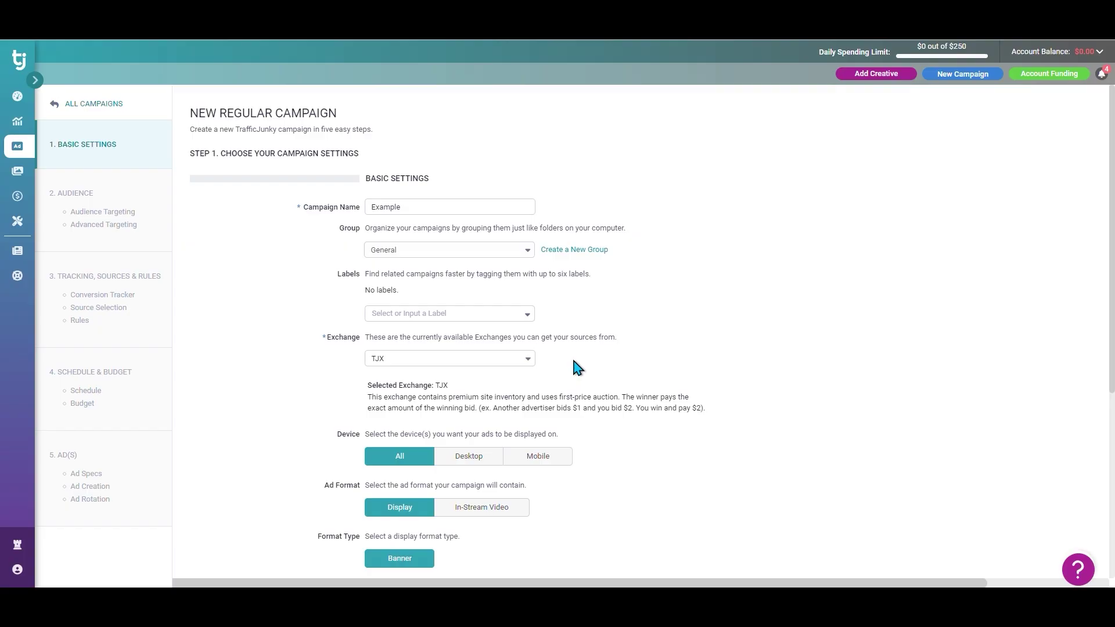
- Review the default basic settings: all devices, display banner, 950 x 250, Straight
scroll(584, 436, "down", 2)
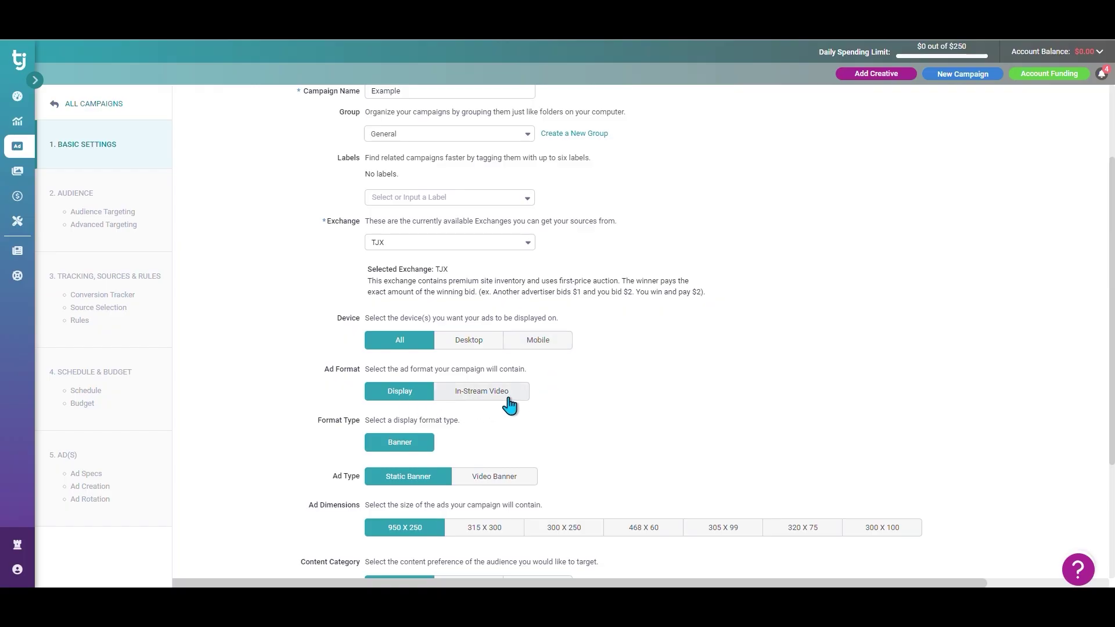
scroll(591, 396, "down", 2)
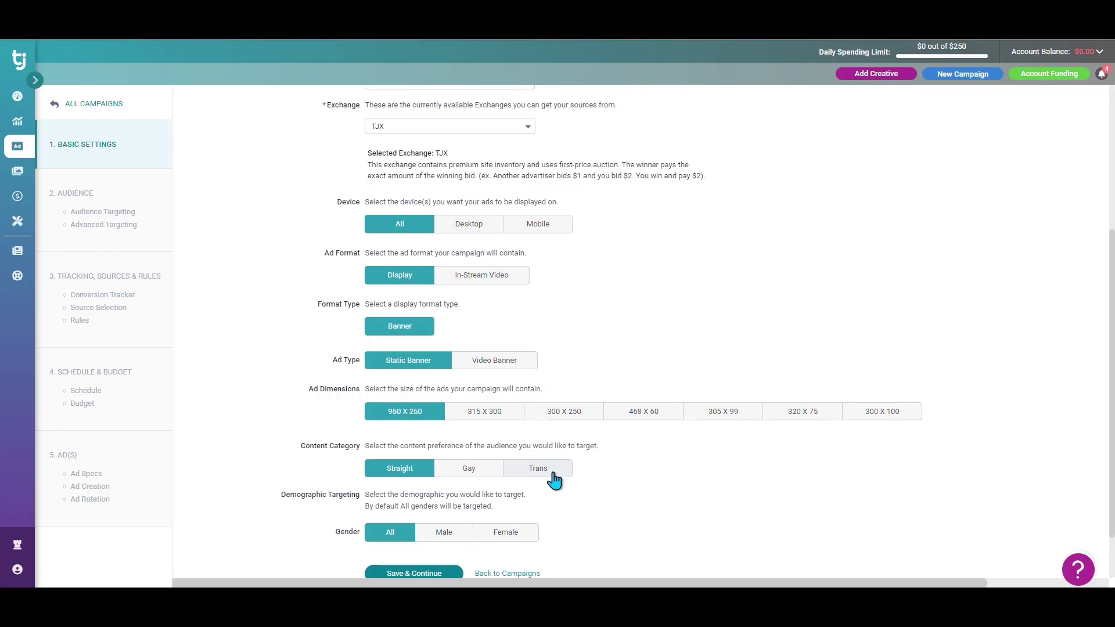
scroll(572, 520, "down", 1)
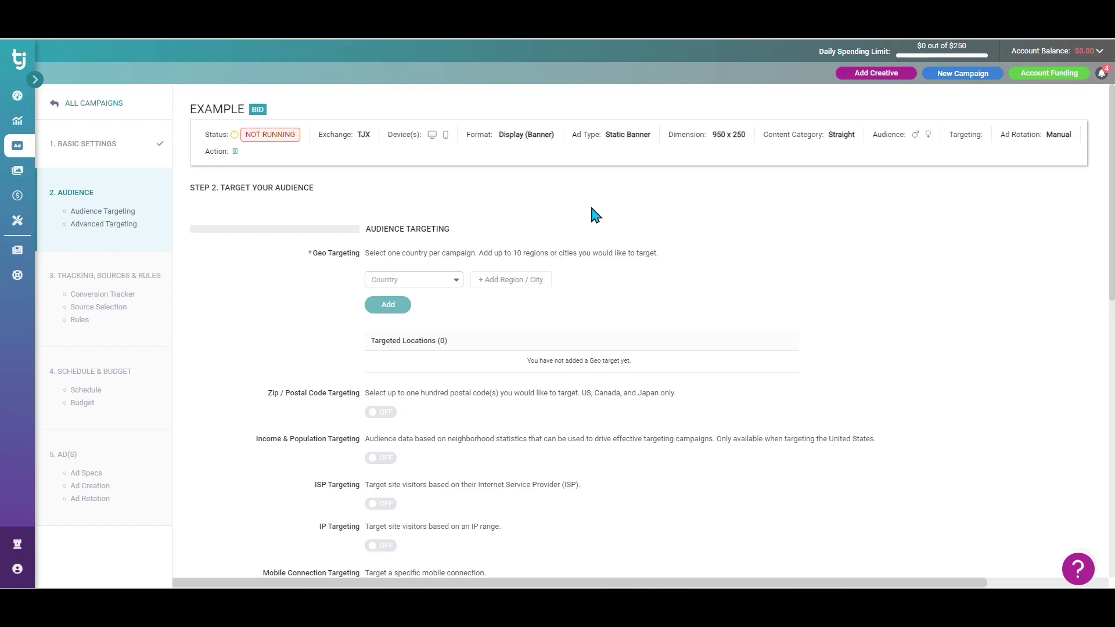
- Search 'canada' under Geo Targeting and add Canada as the targeted country
left_click(448, 281)
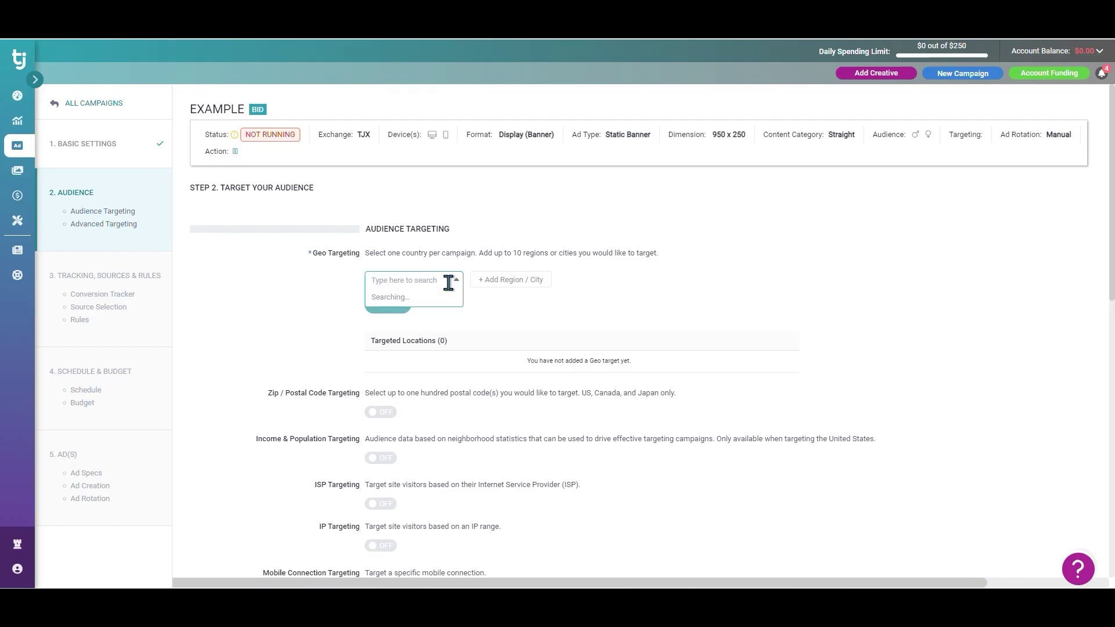
type("canada")
left_click(429, 296)
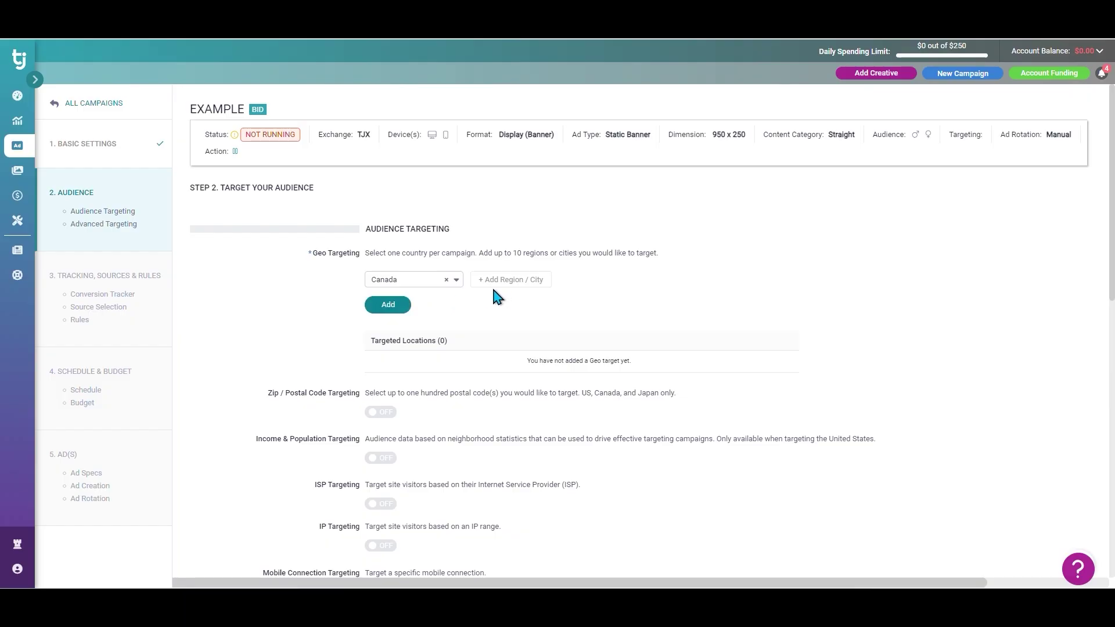
left_click(402, 311)
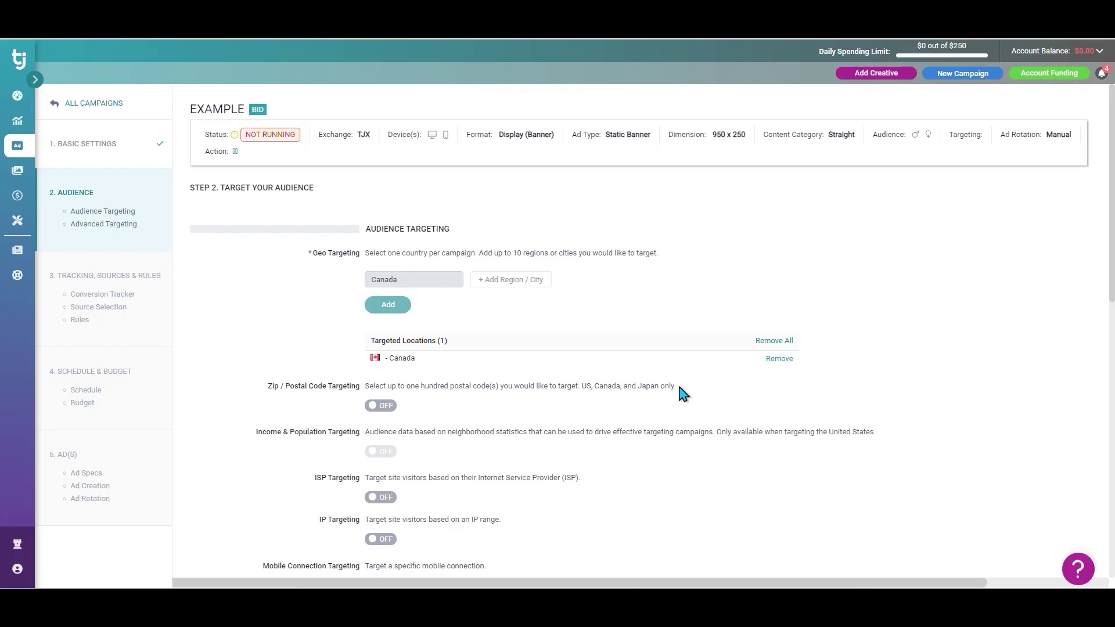
scroll(688, 398, "down", 3)
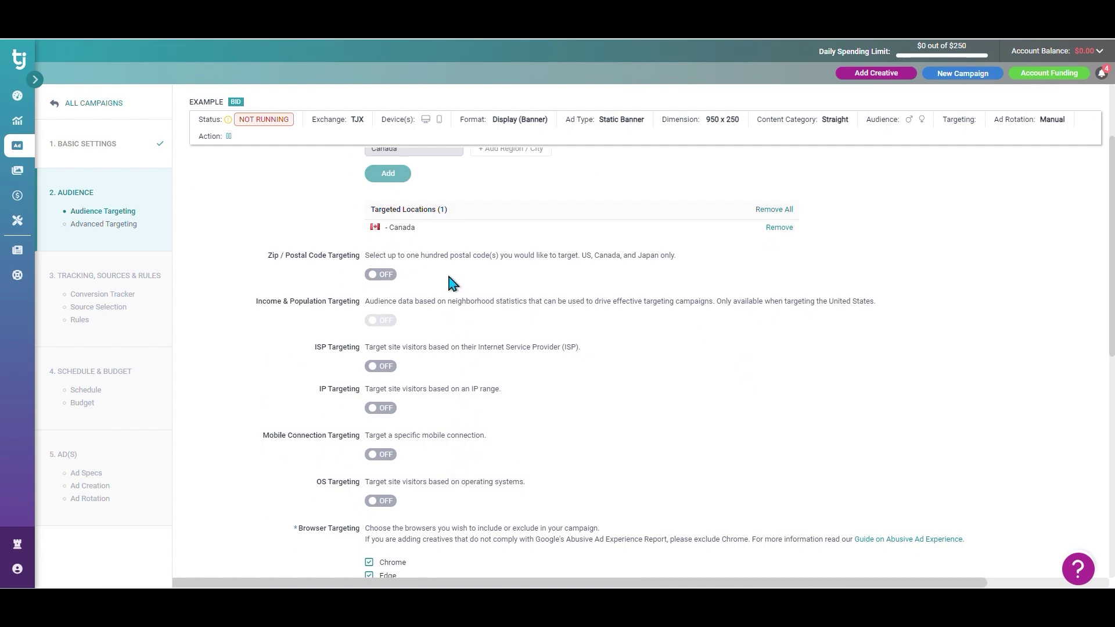
left_click(382, 276)
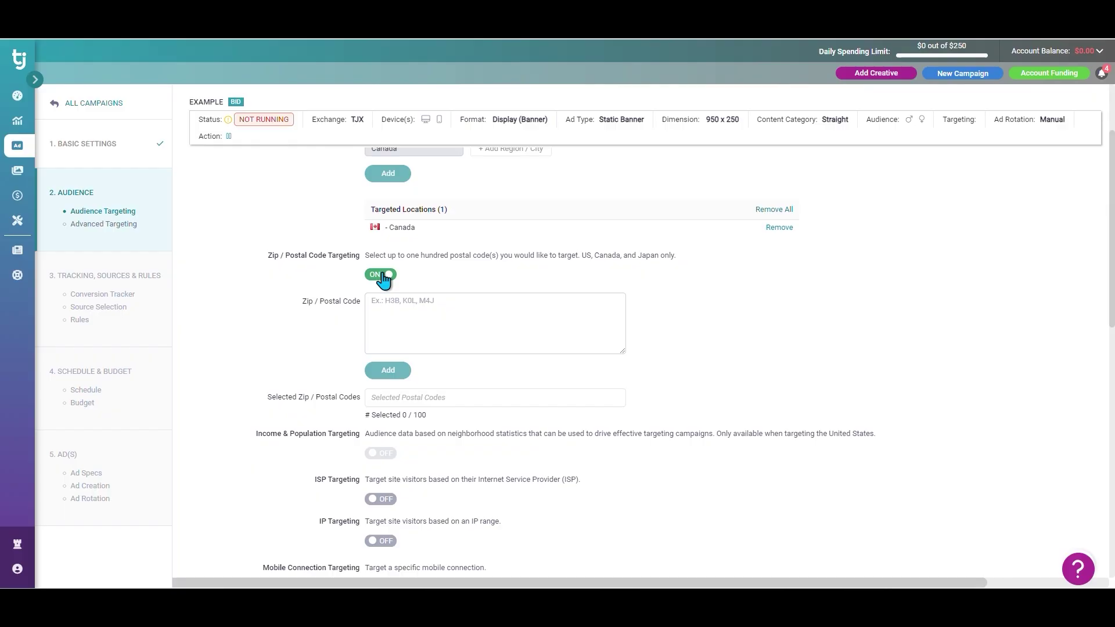
left_click(382, 275)
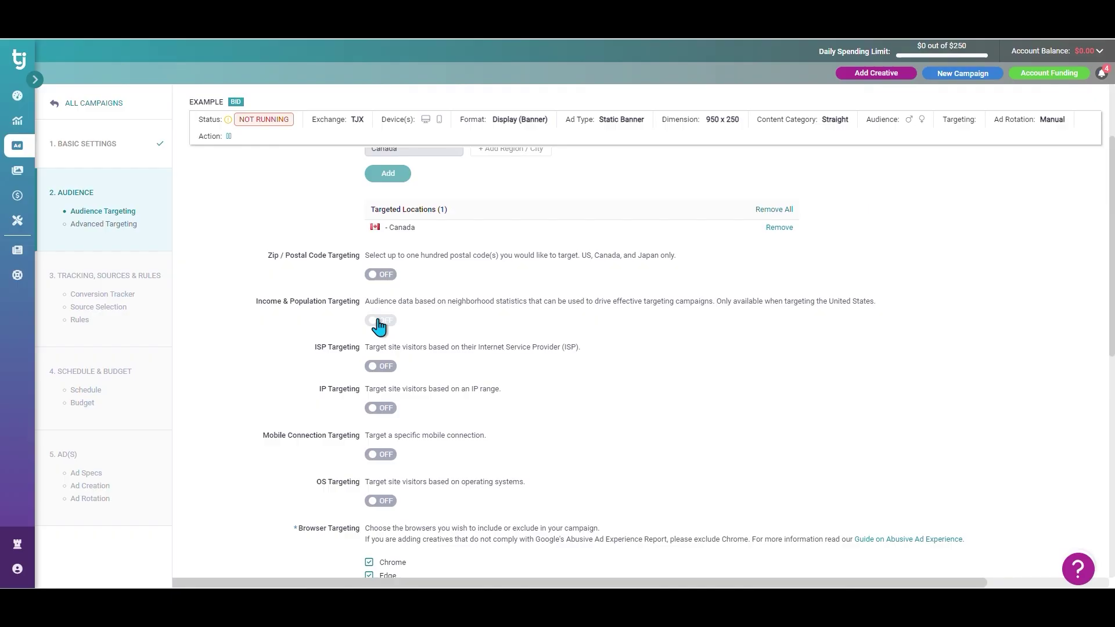
left_click(377, 367)
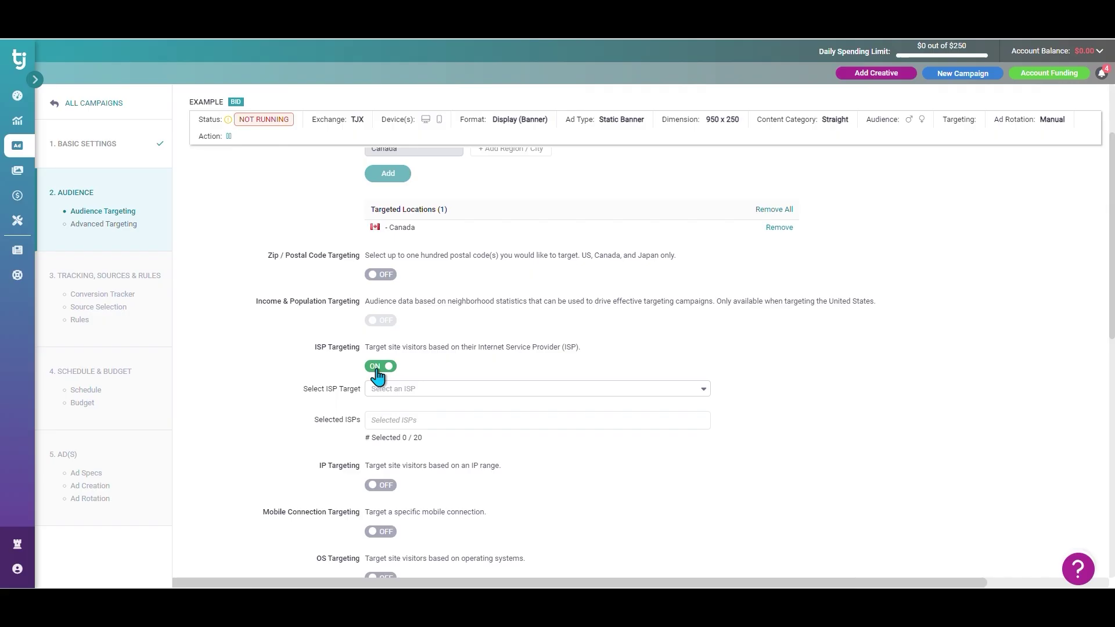
left_click(378, 367)
left_click(379, 409)
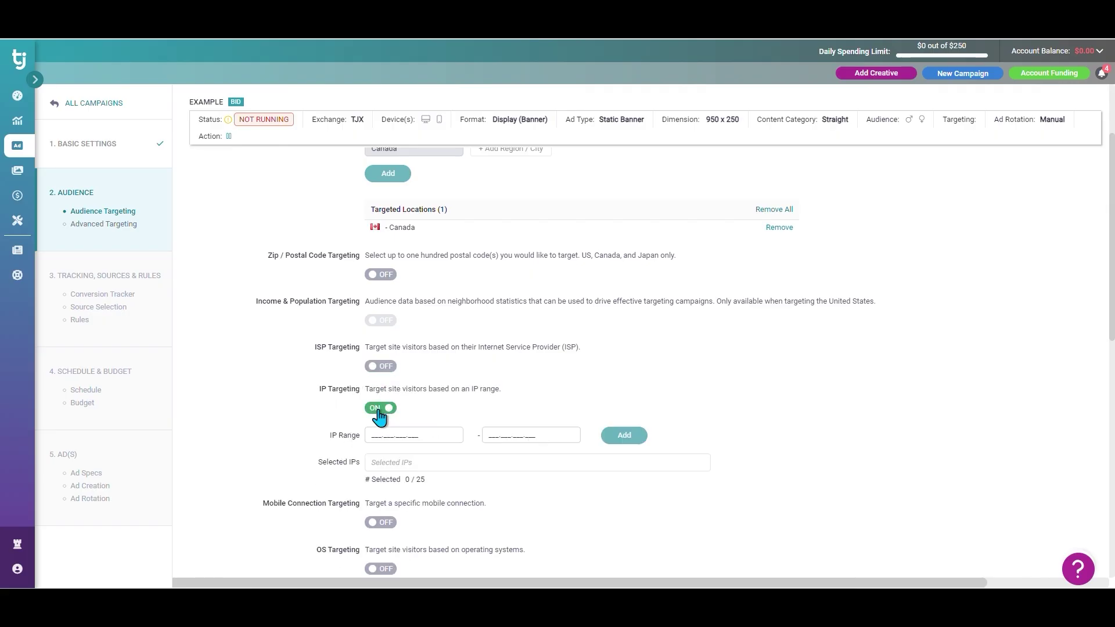
left_click(379, 408)
left_click(381, 456)
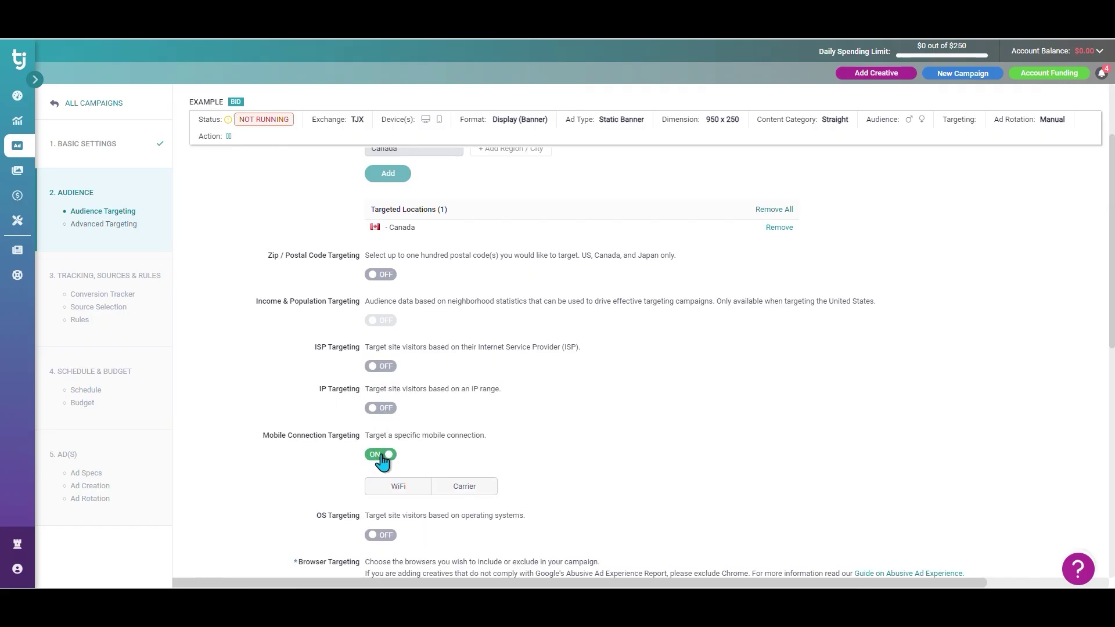
left_click(381, 455)
left_click(382, 500)
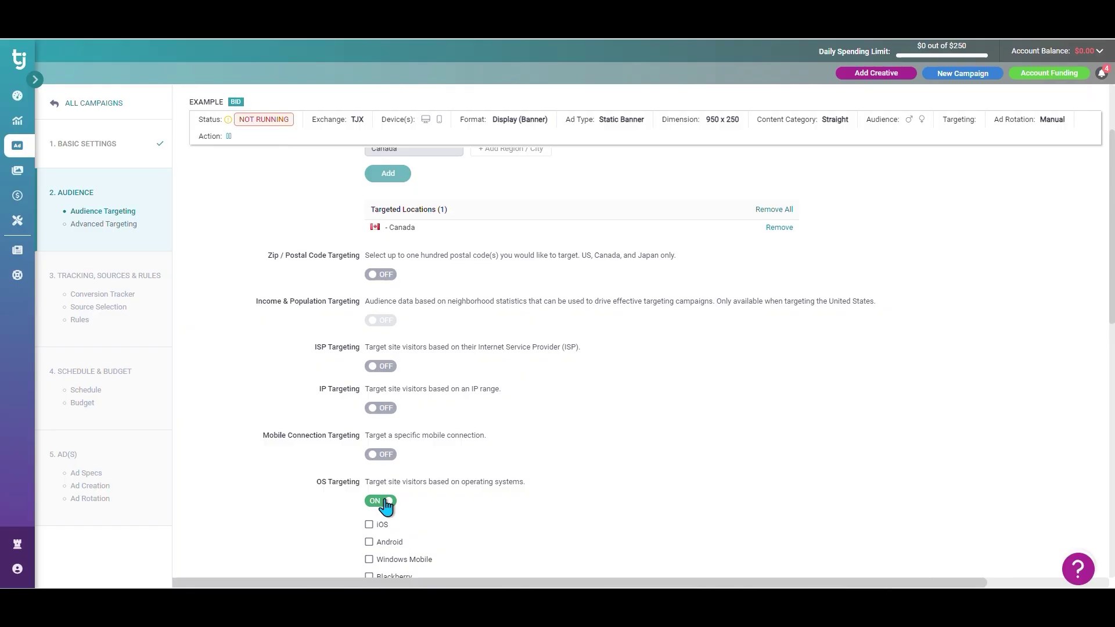
left_click(382, 501)
scroll(493, 479, "down", 3)
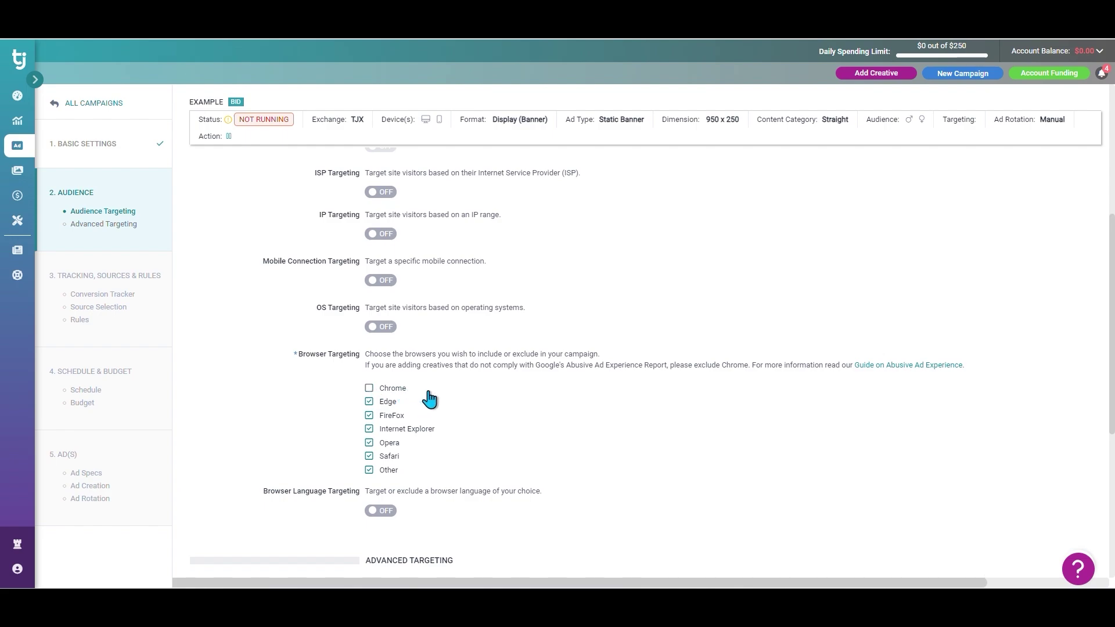
- Re-include Chrome in browser targeting and leave browser language targeting off
left_click(398, 389)
scroll(459, 395, "down", 2)
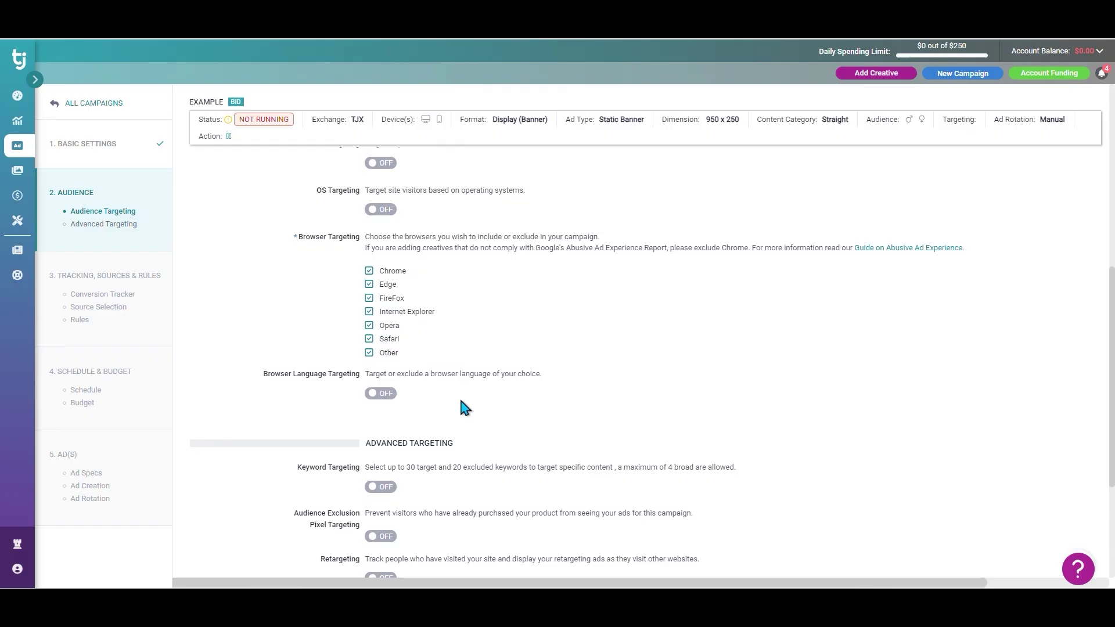
scroll(462, 401, "down", 1)
left_click(381, 338)
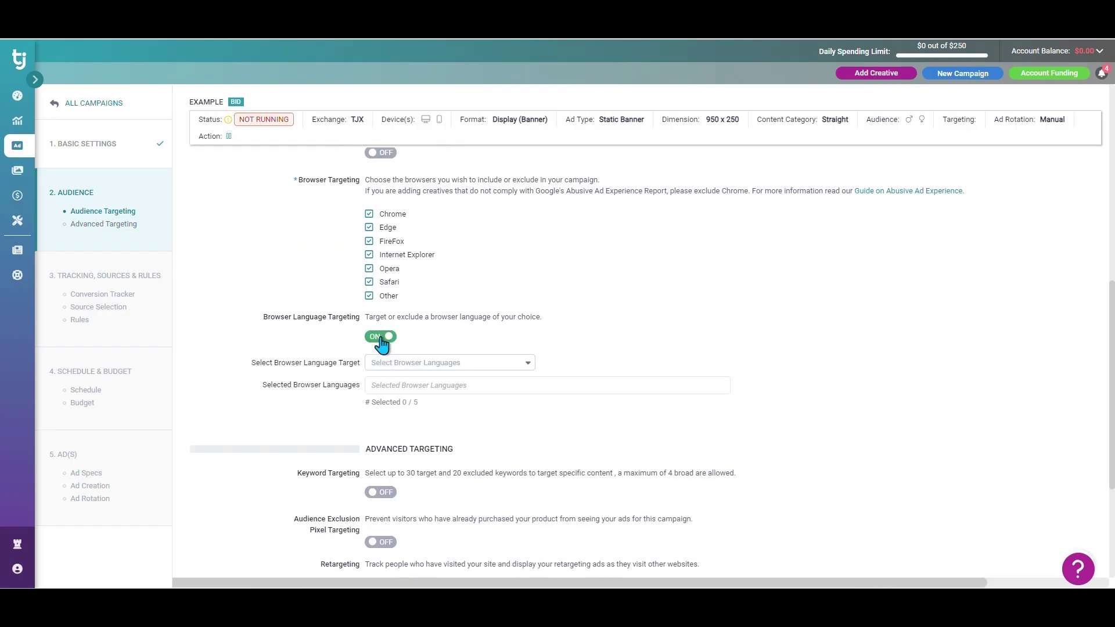
left_click(386, 339)
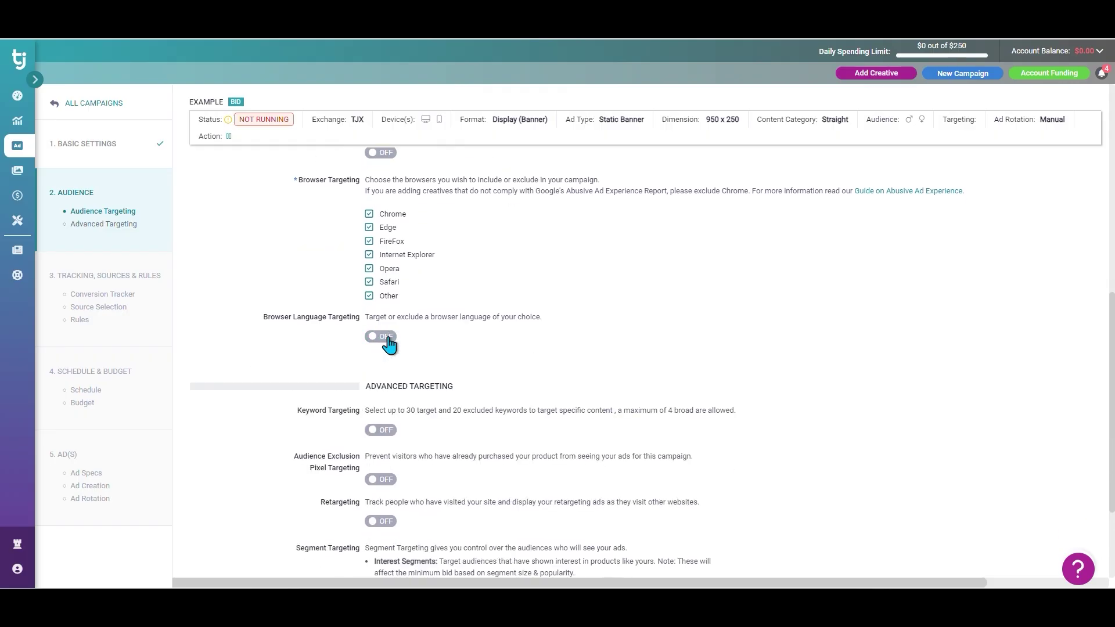
- Leave keyword targeting switched off without choosing any keywords
scroll(505, 349, "down", 2)
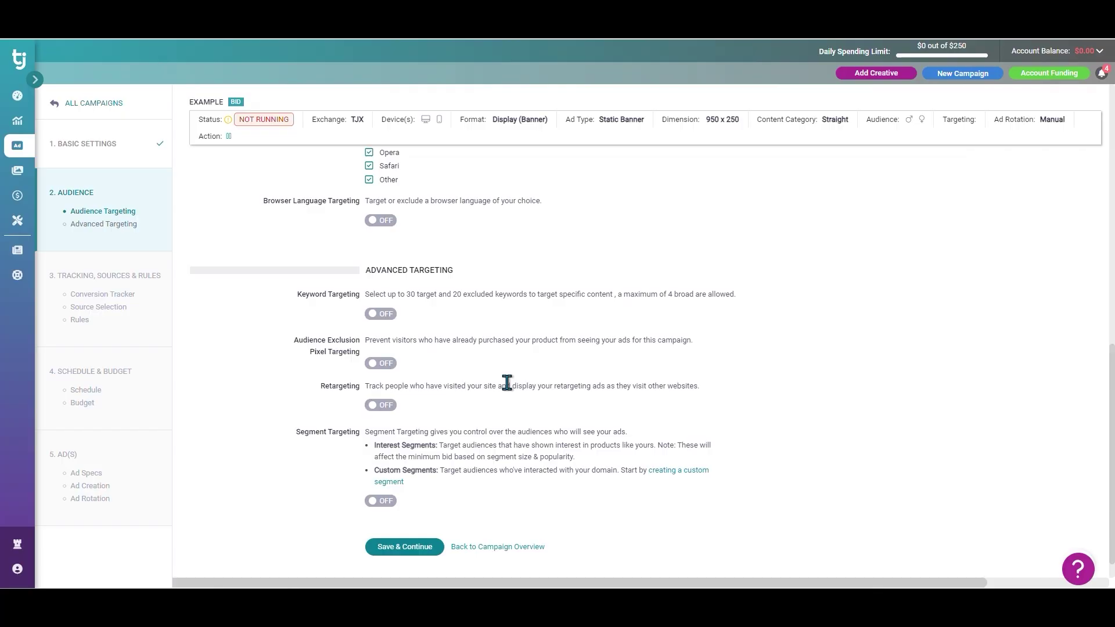
left_click(380, 313)
scroll(542, 331, "down", 2)
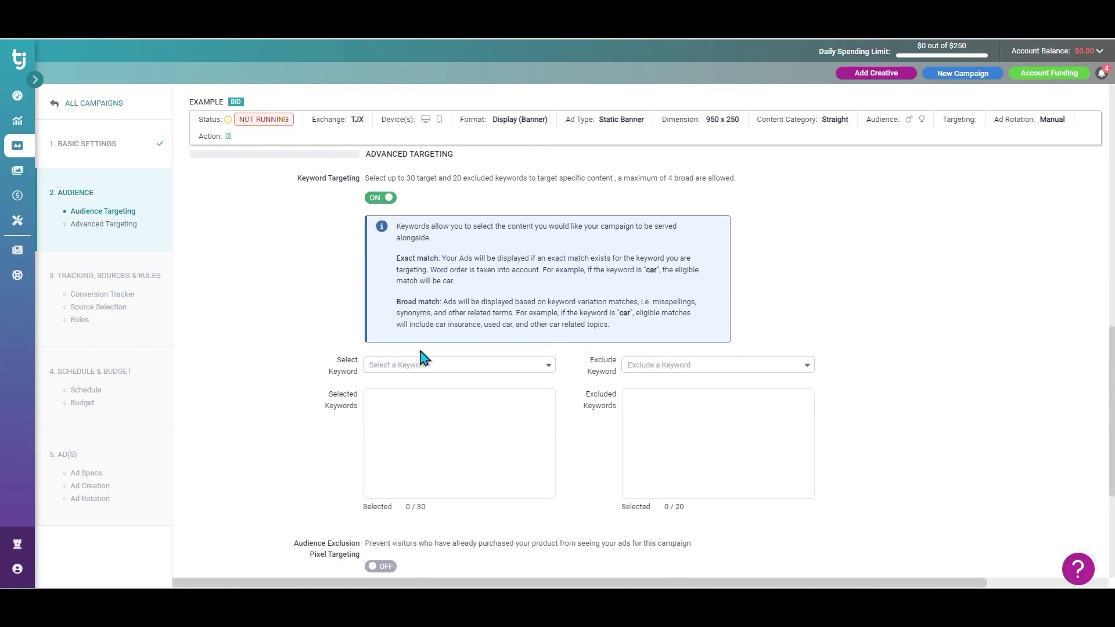
left_click(546, 371)
left_click(565, 375)
left_click(387, 197)
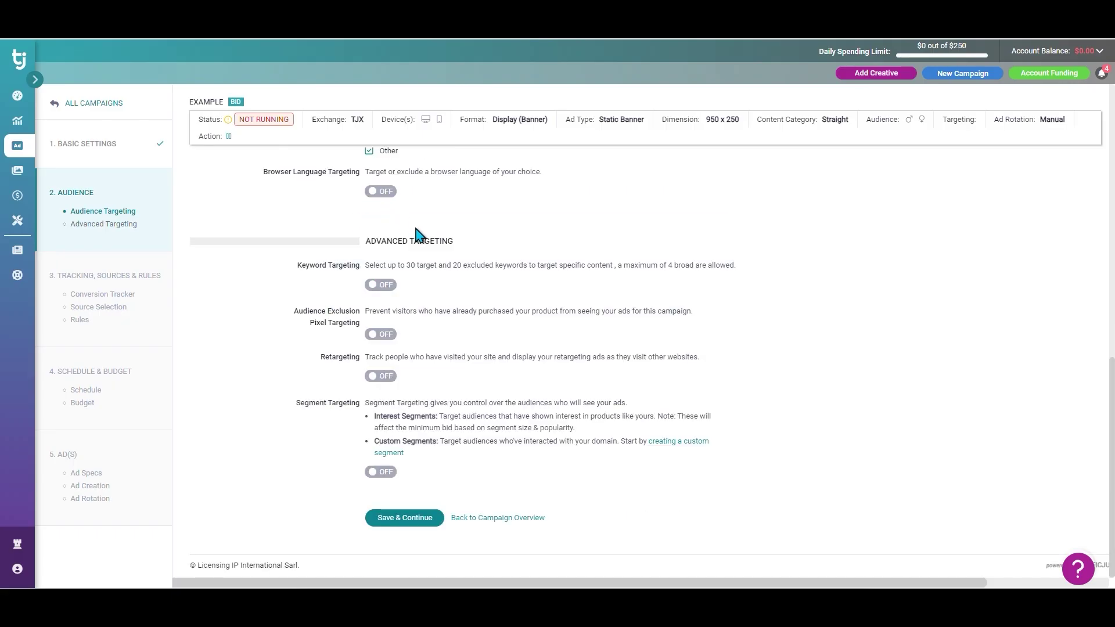
- Leave audience exclusion pixel and retargeting off, and switch segment targeting on
left_click(383, 336)
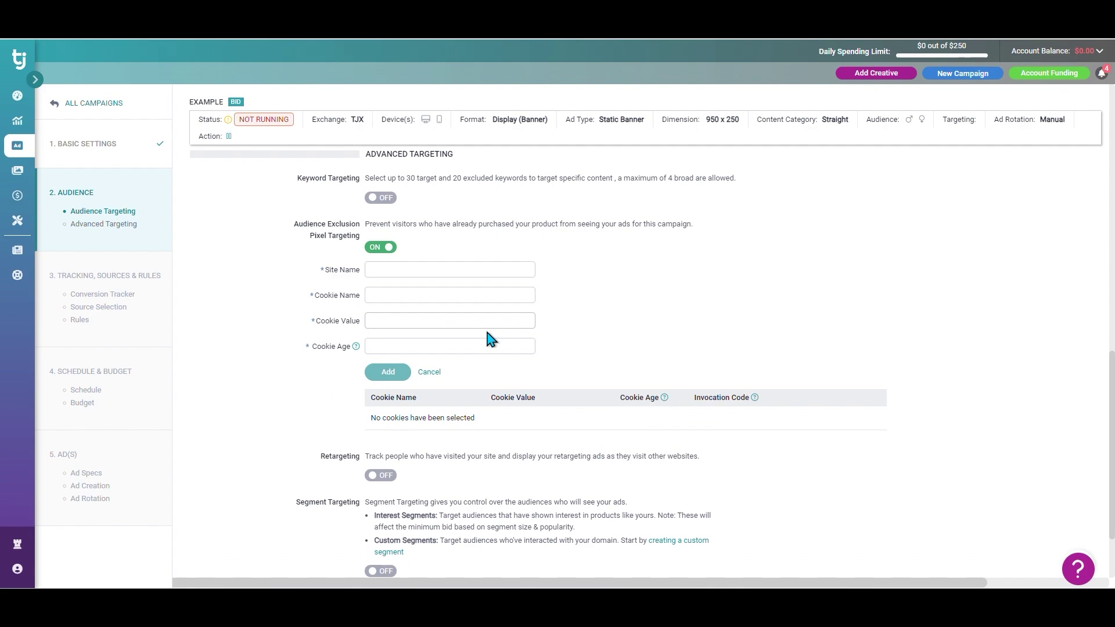
left_click(391, 249)
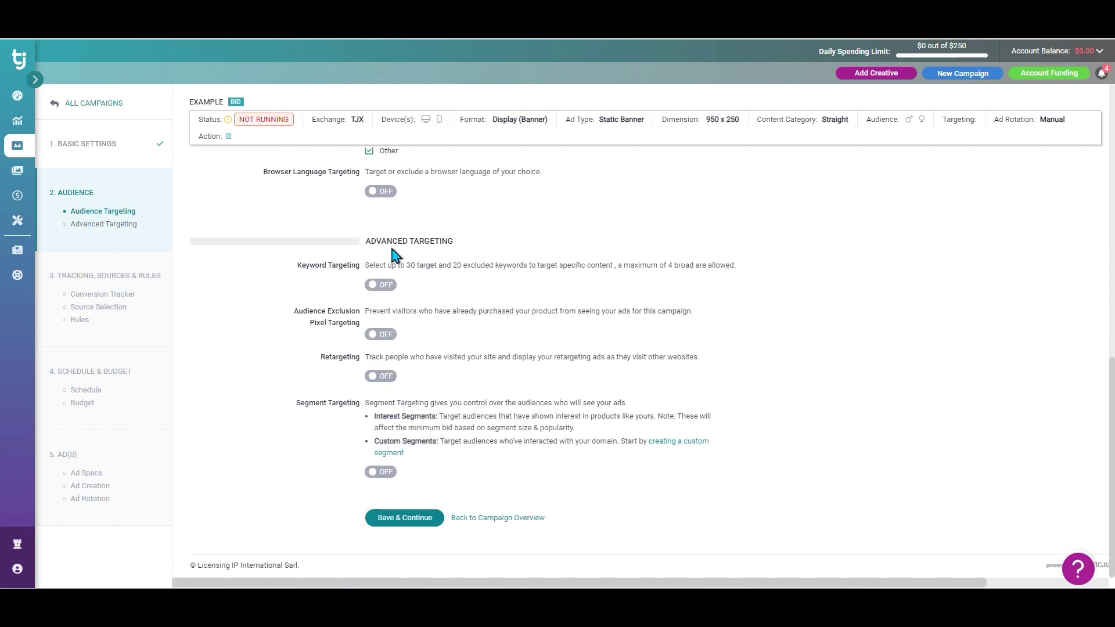
left_click(383, 376)
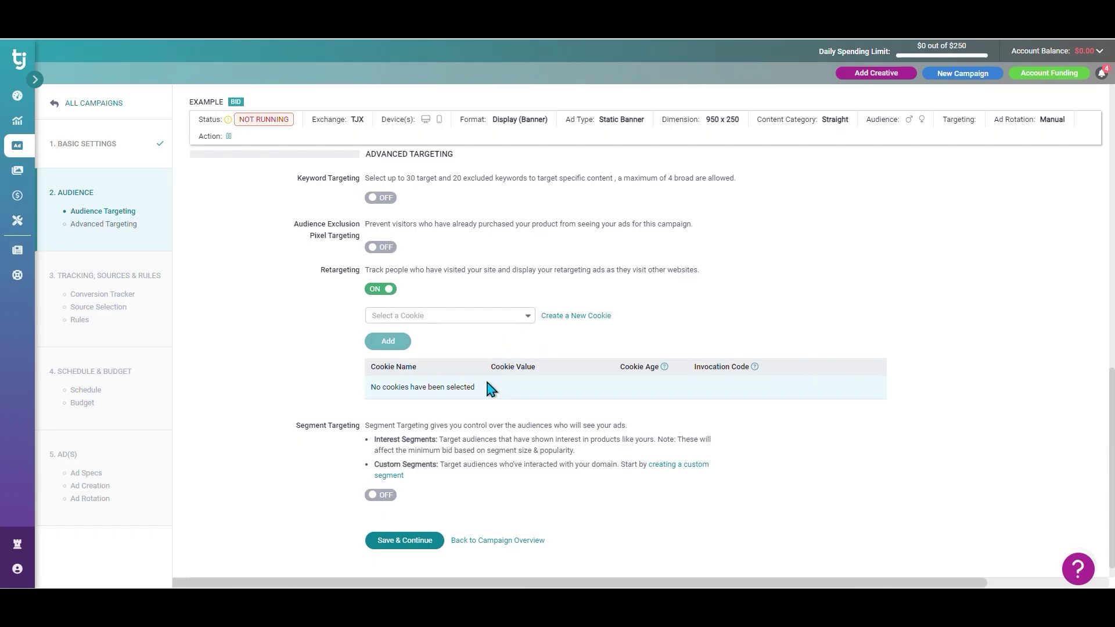
left_click(388, 290)
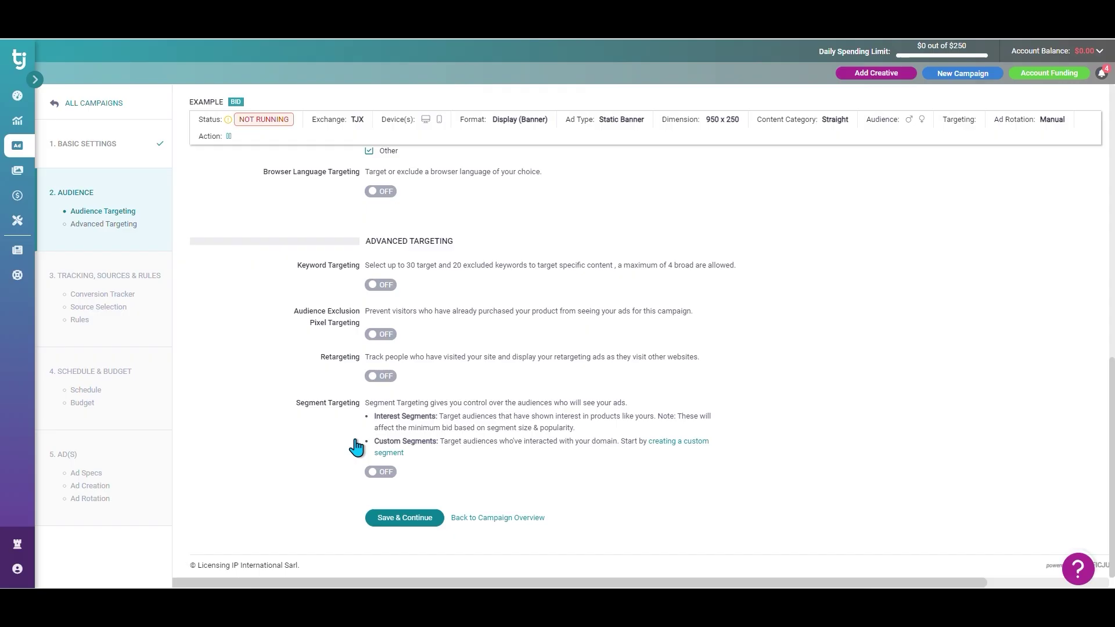
left_click(378, 472)
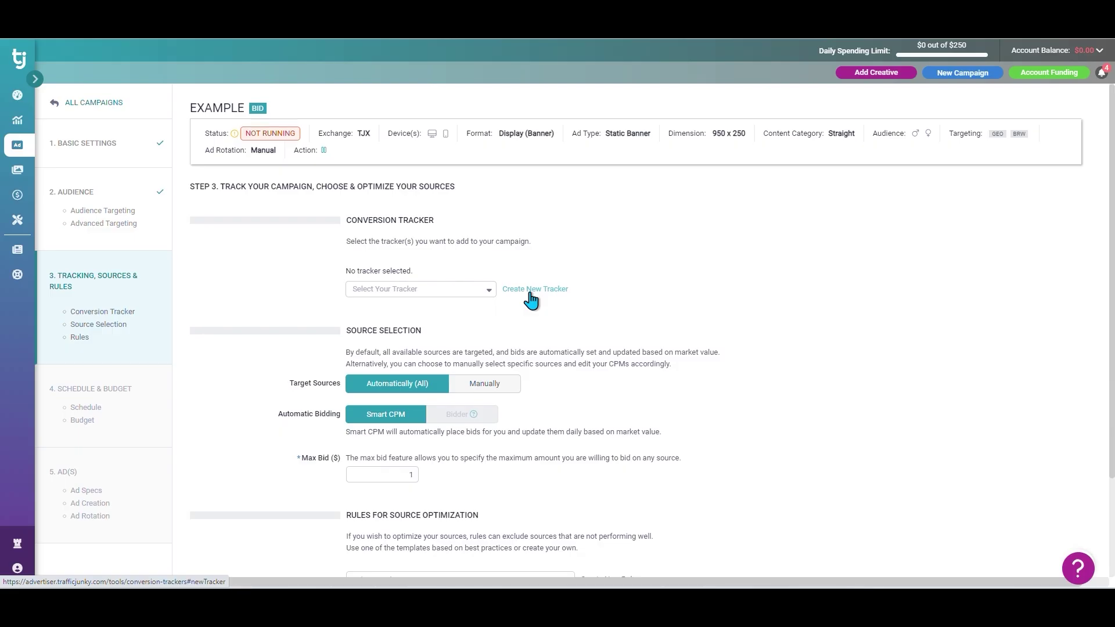
- Scroll down the Step 3 tracking, sources and rules page
scroll(530, 300, "down", 1)
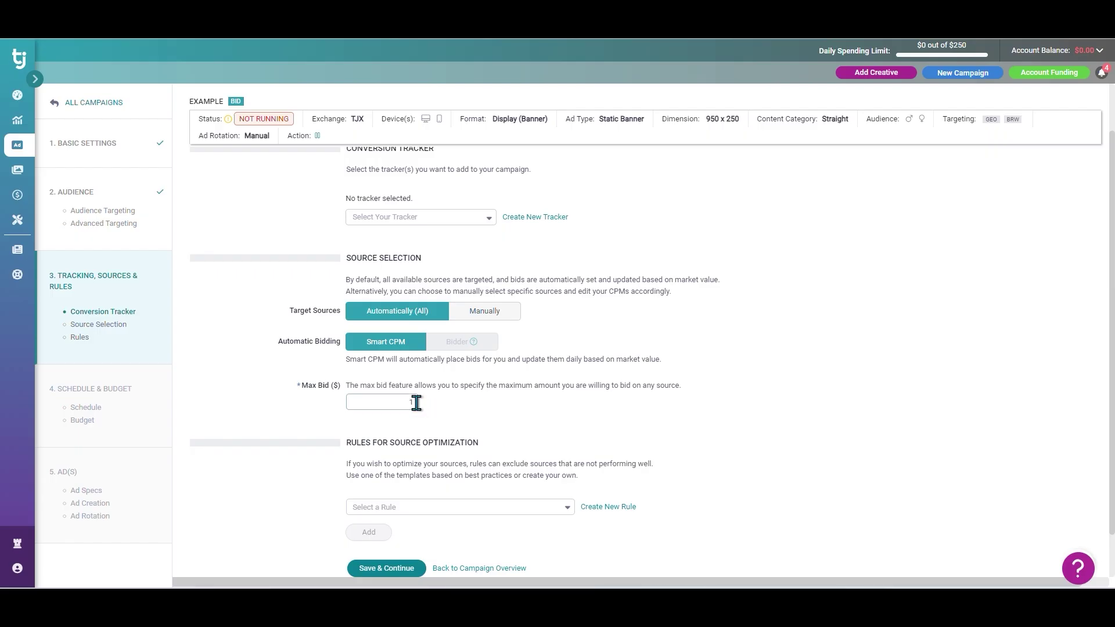
- Keep sources Automatically (All) with Smart CPM and a max bid of 1
left_click(416, 402)
left_click(425, 403)
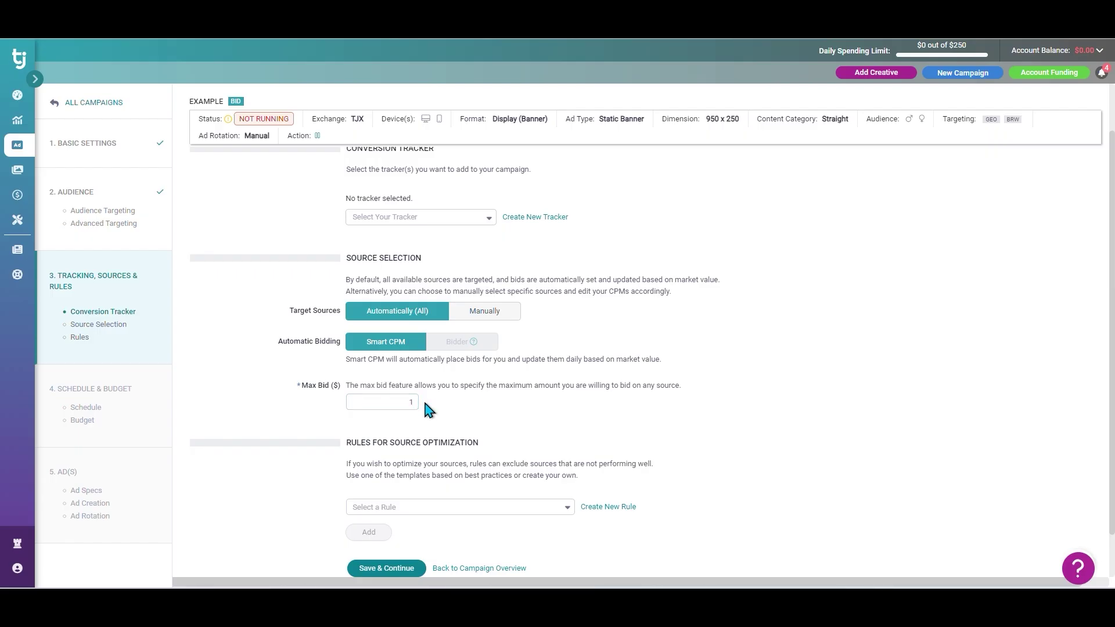
left_click(489, 318)
scroll(461, 340, "down", 3)
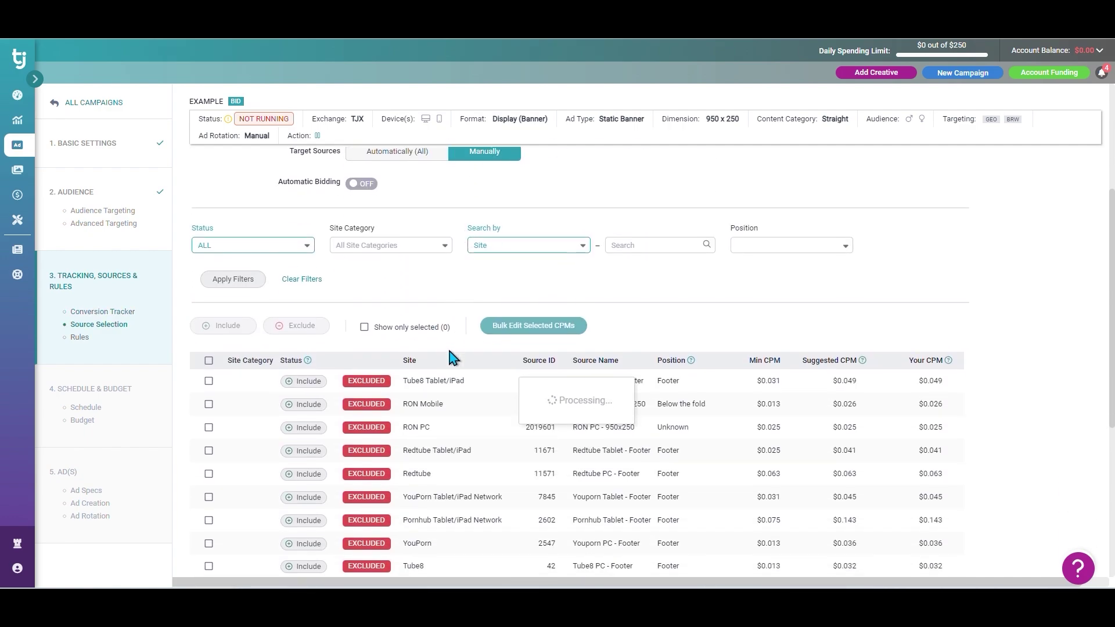
scroll(447, 351, "down", 1)
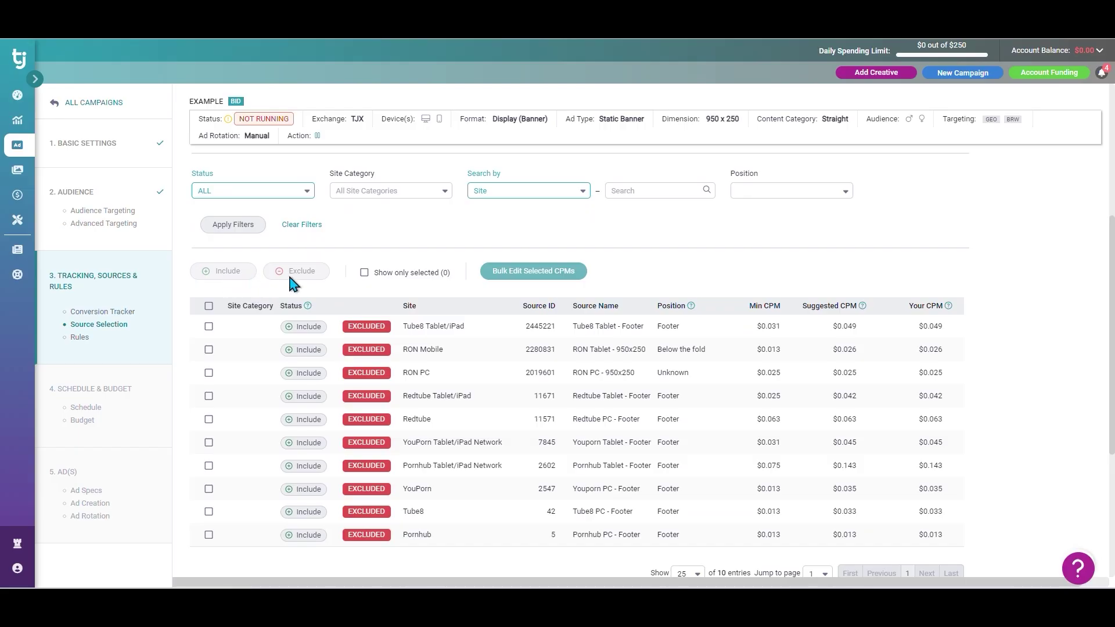
scroll(424, 281, "up", 2)
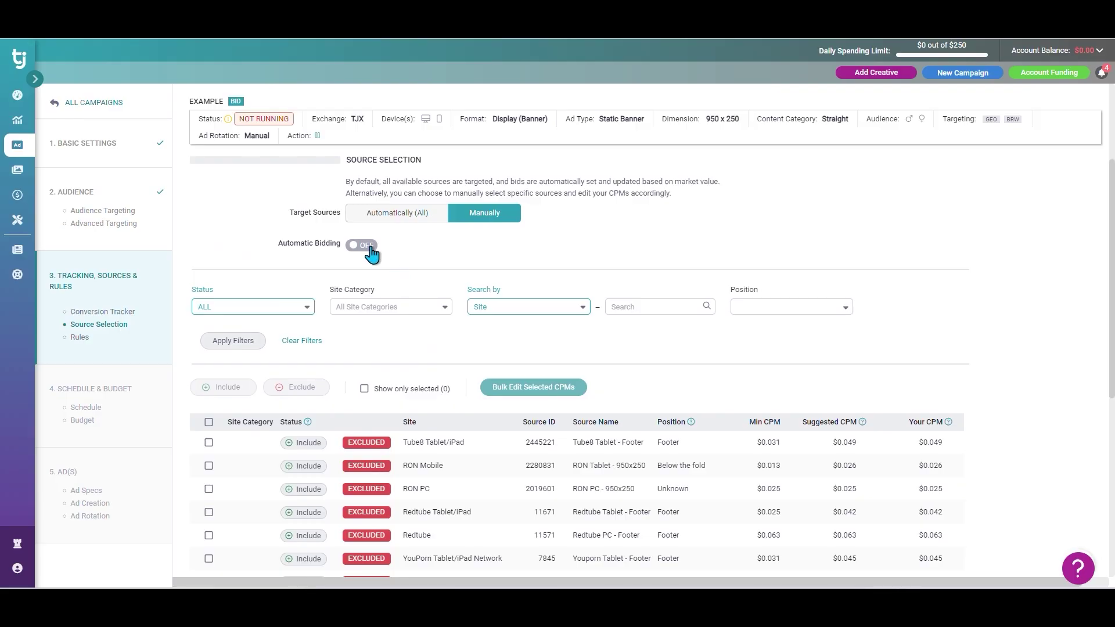
left_click(415, 223)
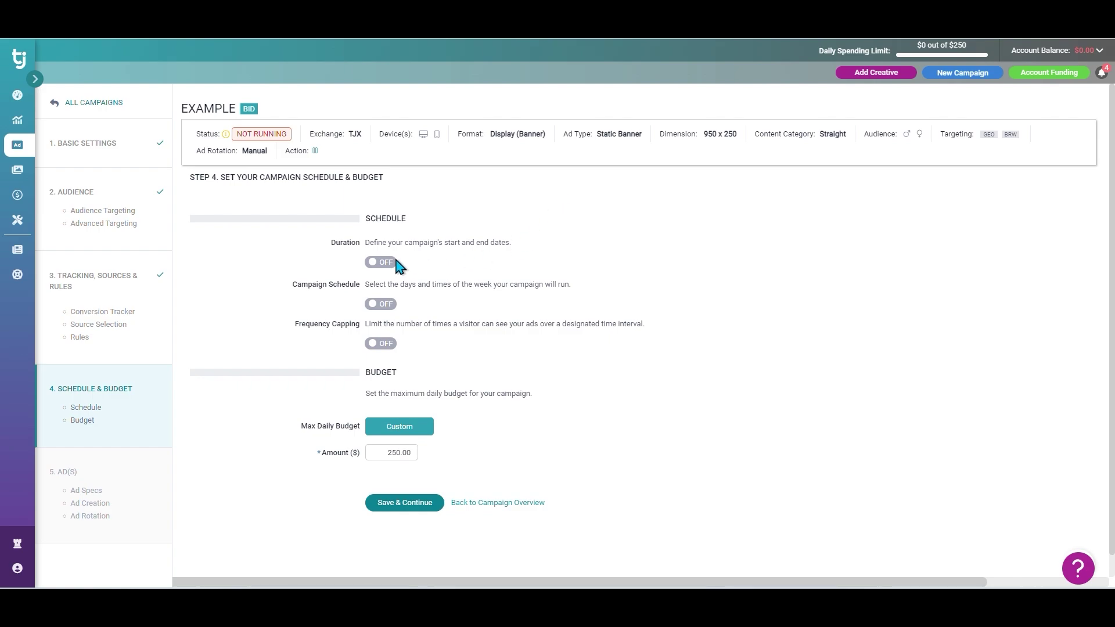
left_click(375, 264)
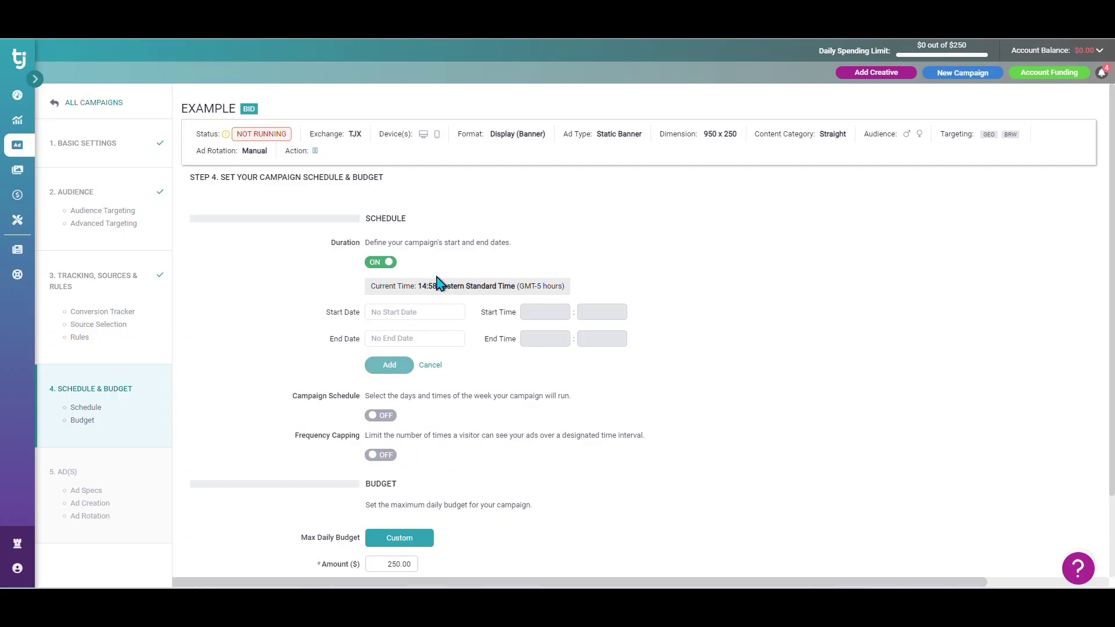
left_click(391, 265)
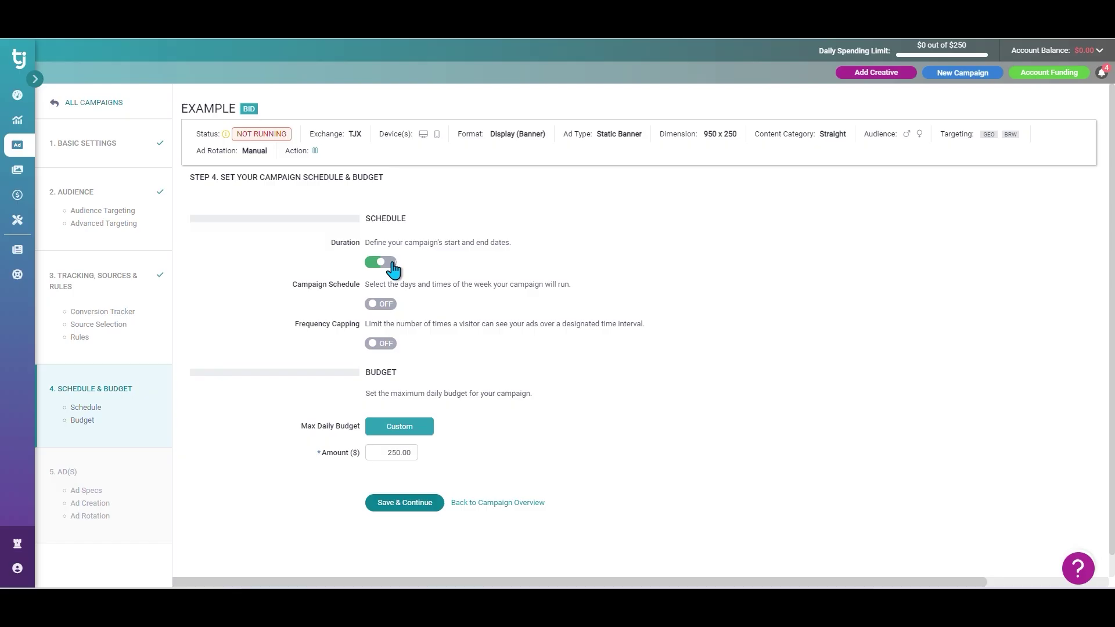
- Schedule the campaign Monday–Thursday 00:00–10:00 and Friday–Sunday 16:00–24:00
left_click(376, 306)
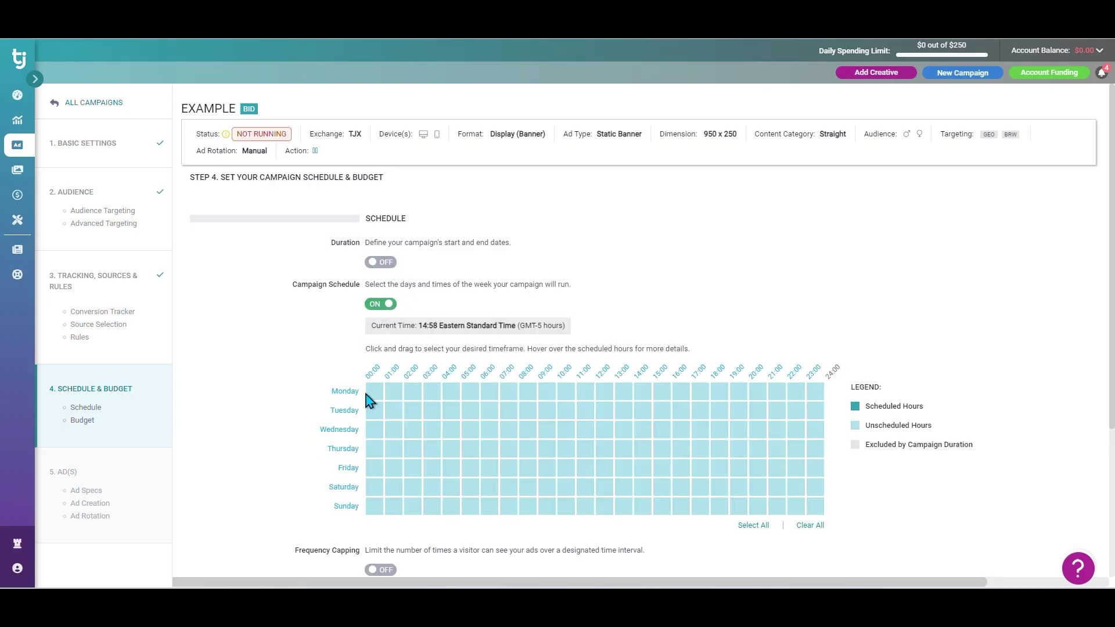
left_click_drag(372, 390, 549, 456)
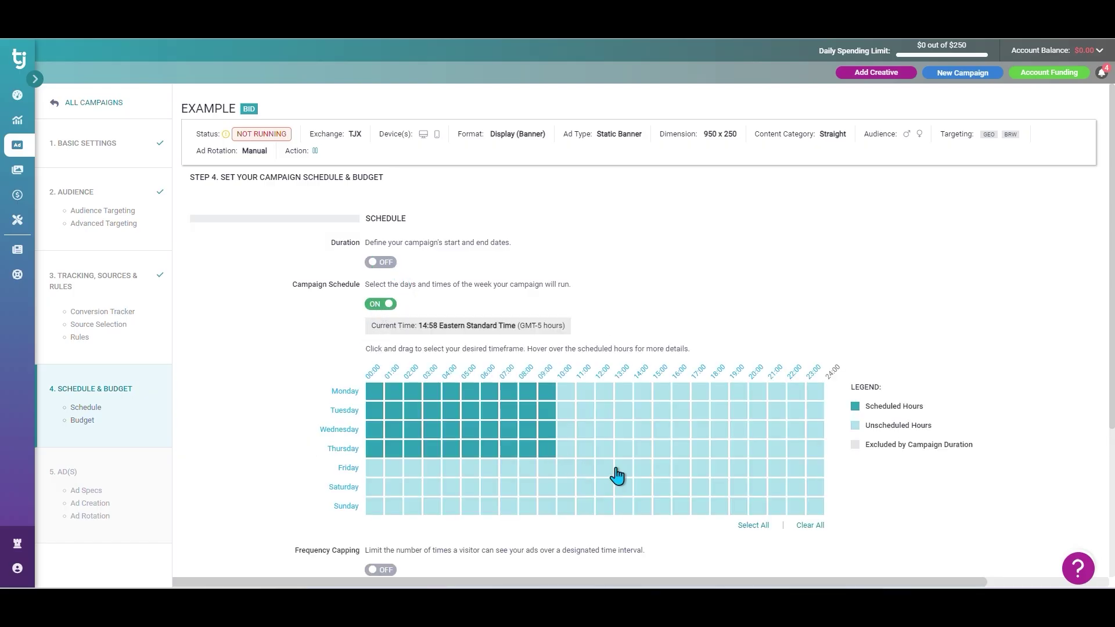
left_click_drag(683, 470, 812, 512)
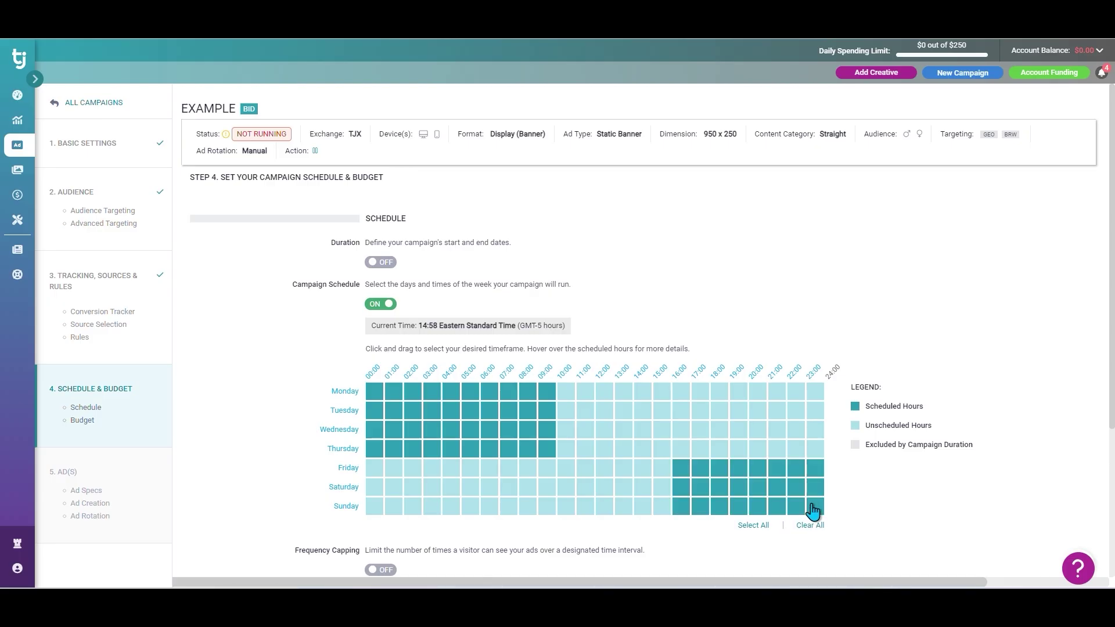
- Leave frequency capping switched off
scroll(631, 440, "down", 2)
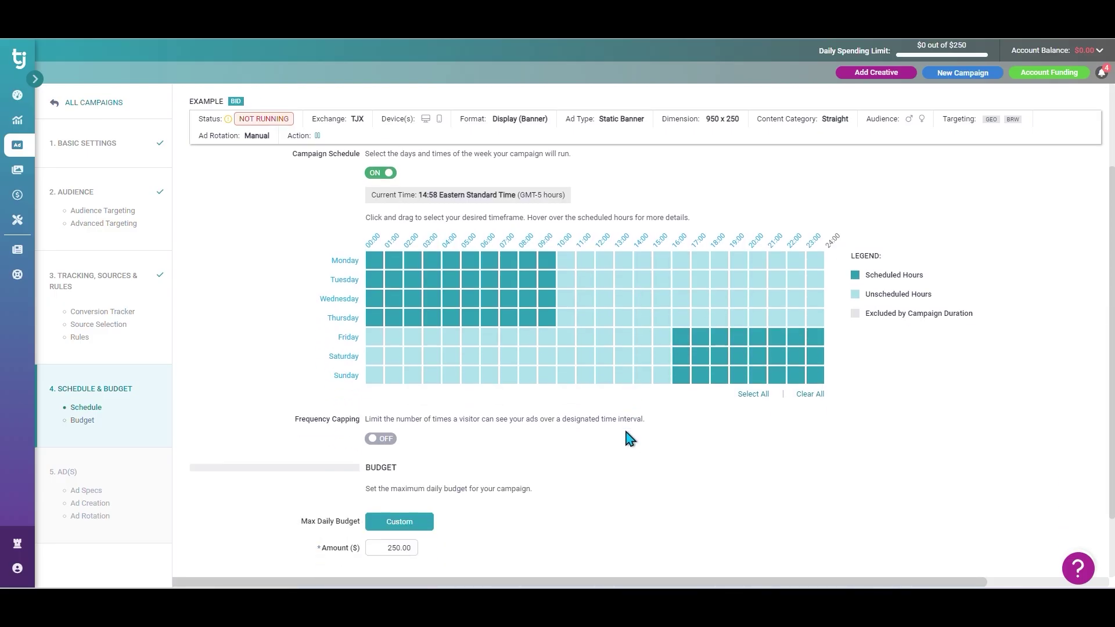
left_click(380, 439)
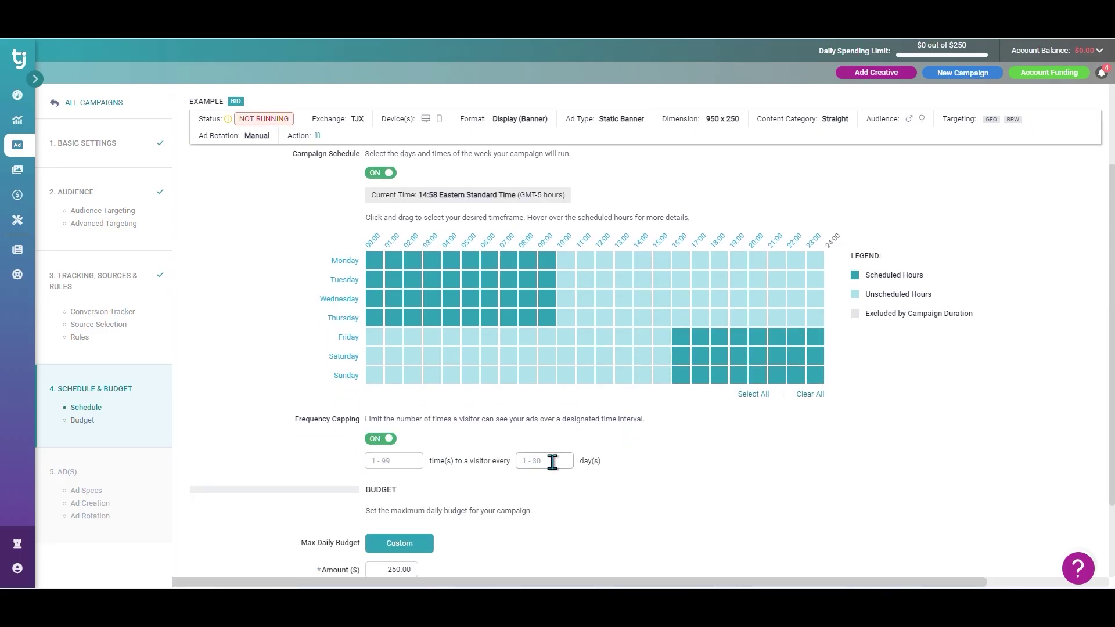
left_click(392, 442)
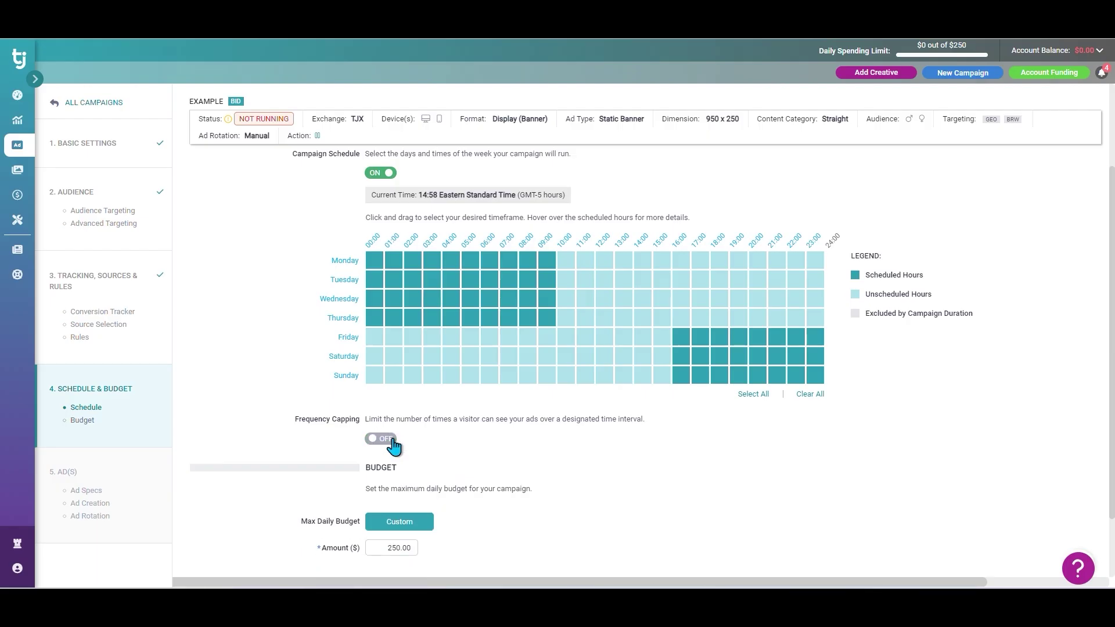
scroll(449, 443, "down", 2)
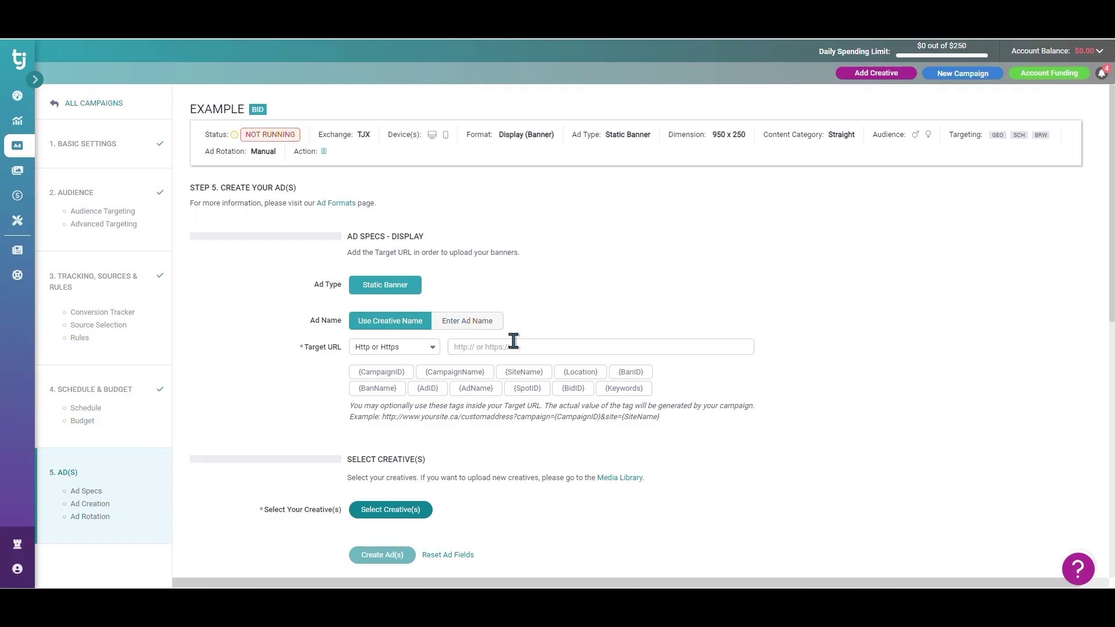
left_click(512, 347)
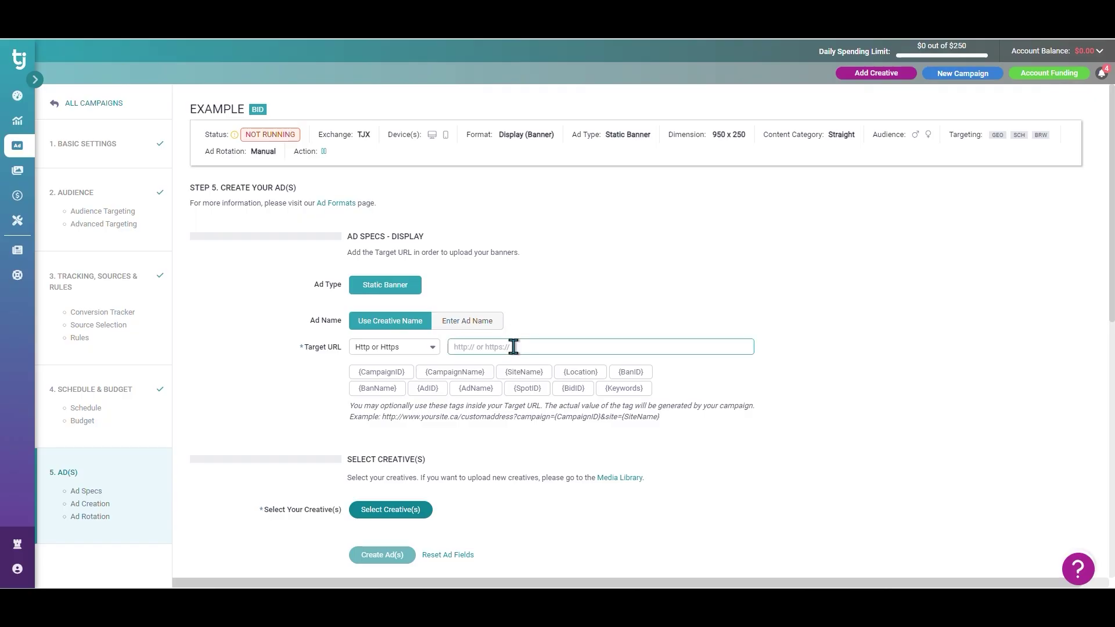
left_click(762, 349)
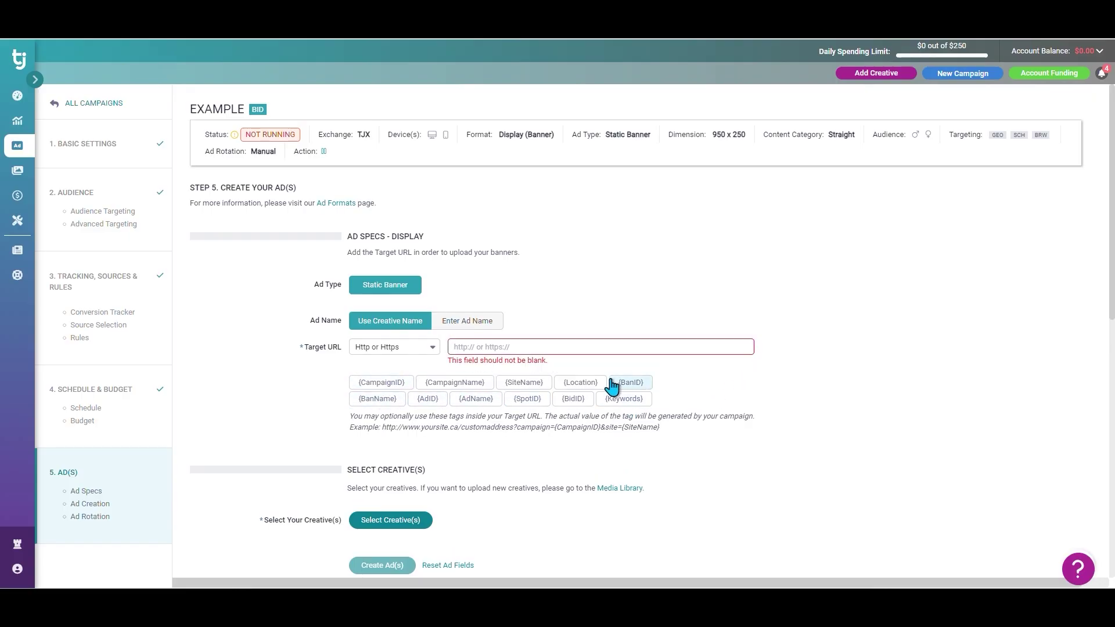
scroll(705, 409, "down", 3)
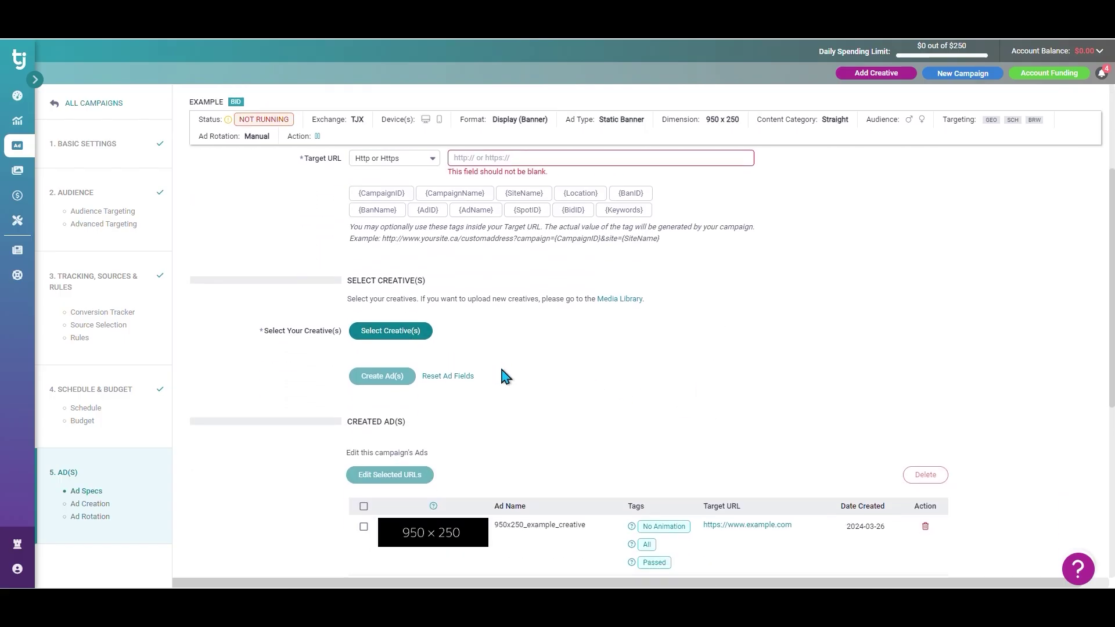
scroll(518, 382, "down", 2)
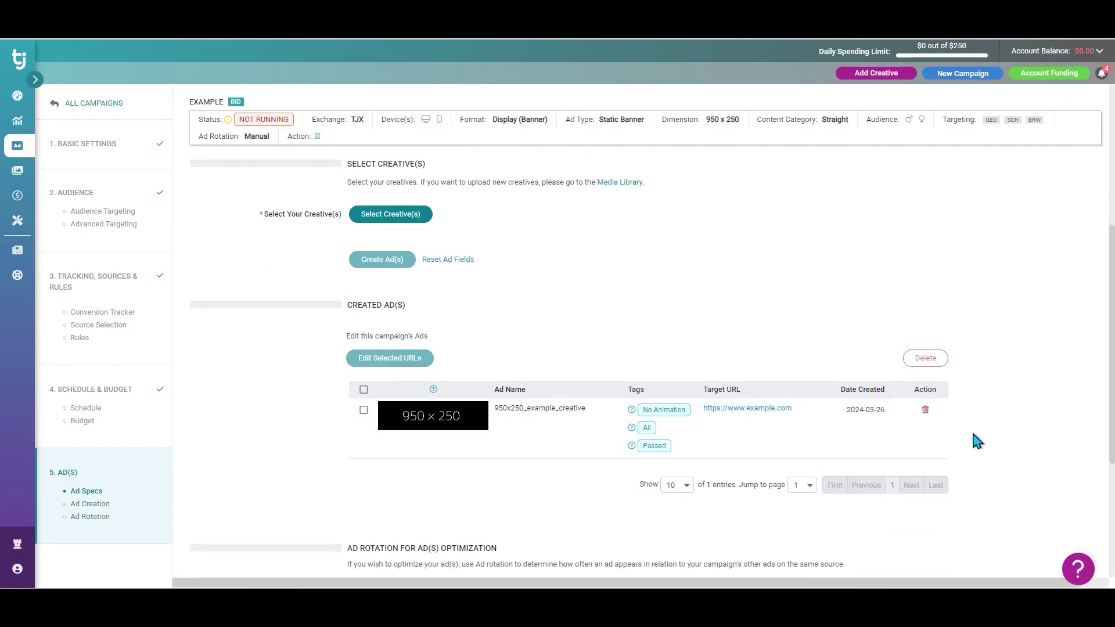
scroll(972, 429, "down", 2)
scroll(972, 434, "down", 4)
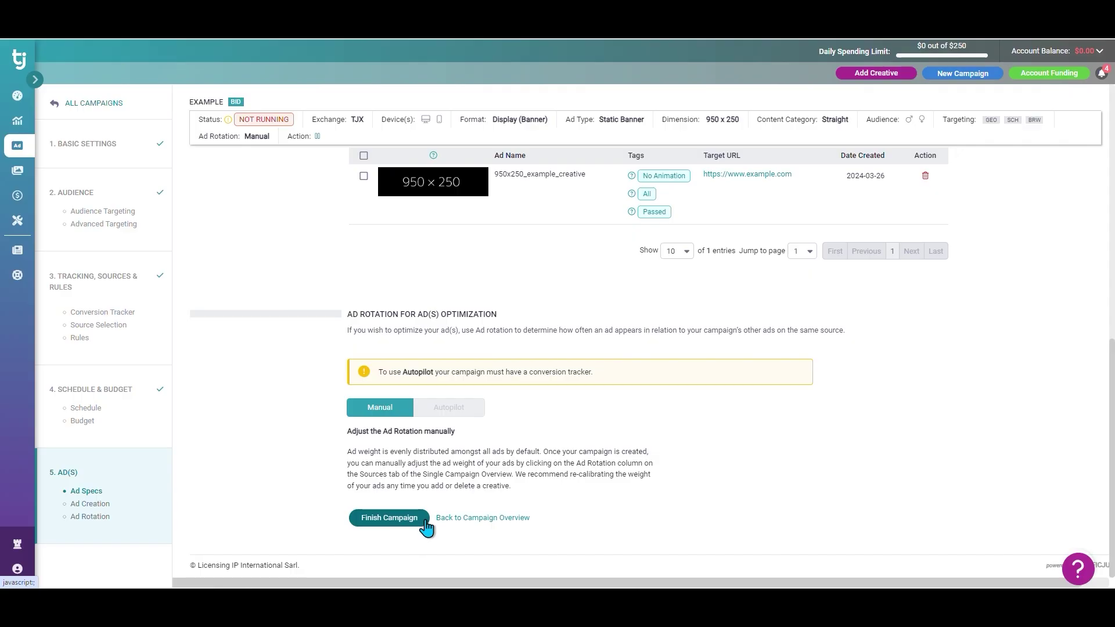
- Finish the Example campaign to publish its ad
left_click(425, 523)
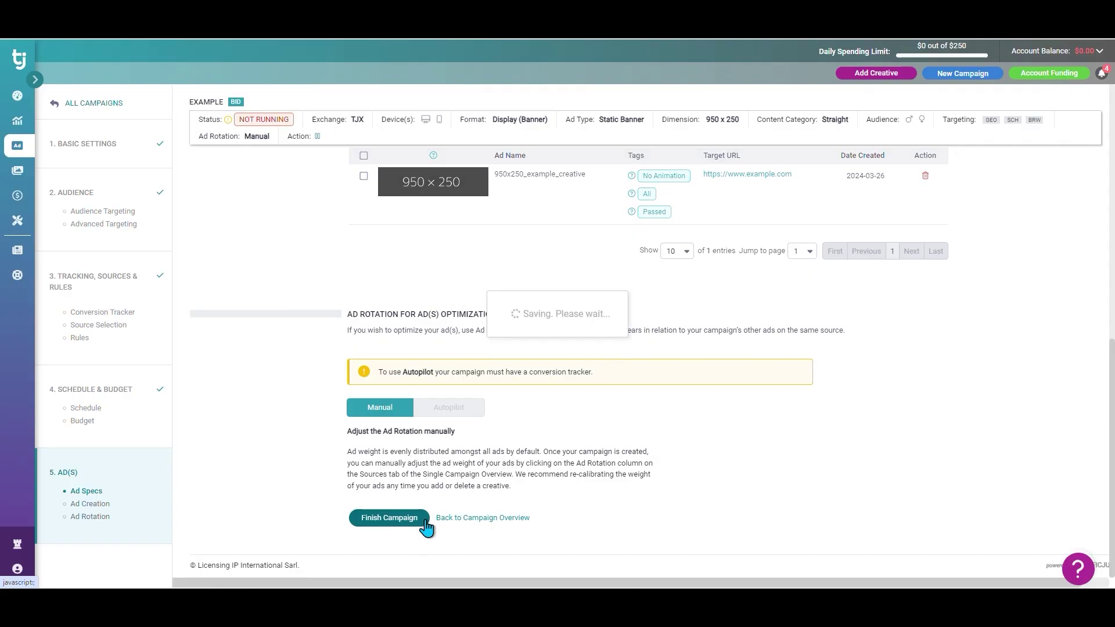